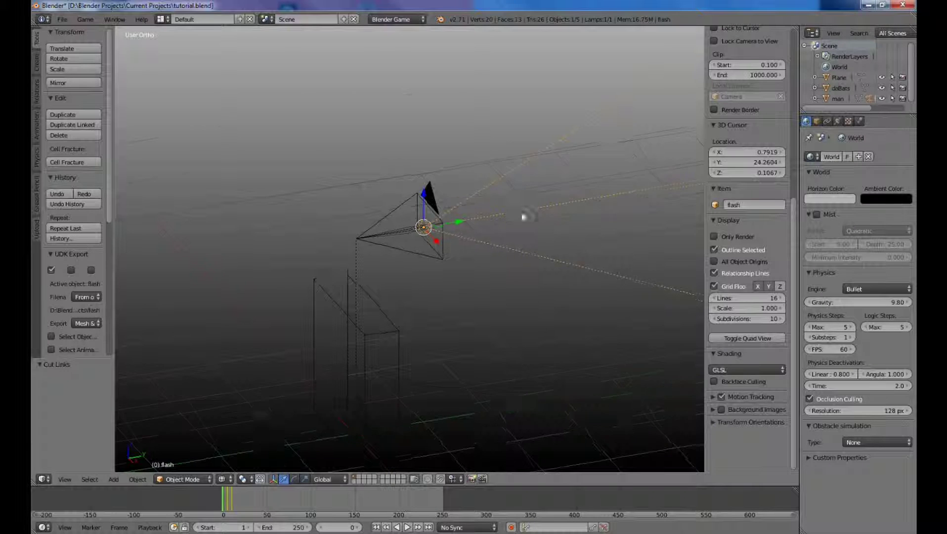
- Orbit to a side view, select the daBats battery box, and switch to camera view
{"action": "middle_click_drag", "start_coordinate": [522, 213], "coordinate": [502, 236]}
{"action": "right_click", "coordinate": [595, 194]}
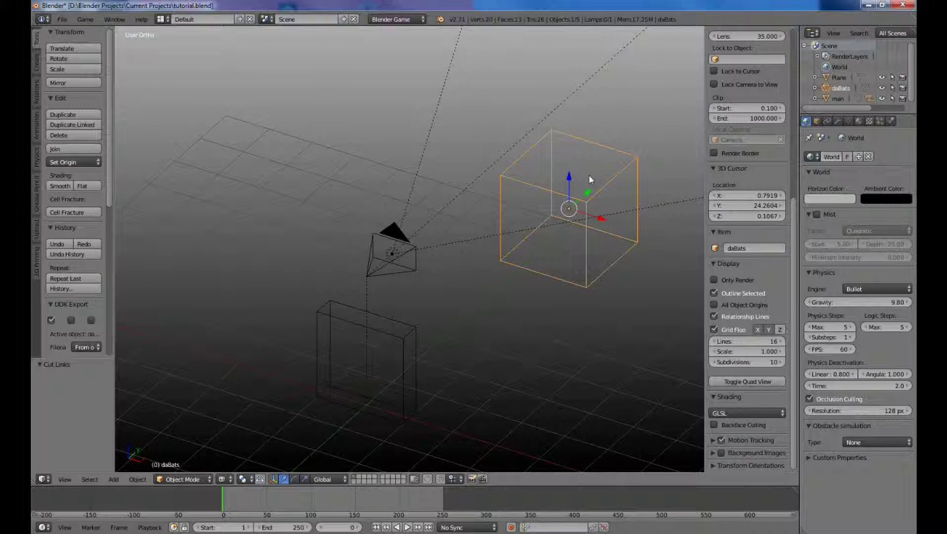
{"action": "key", "text": "KP_0"}
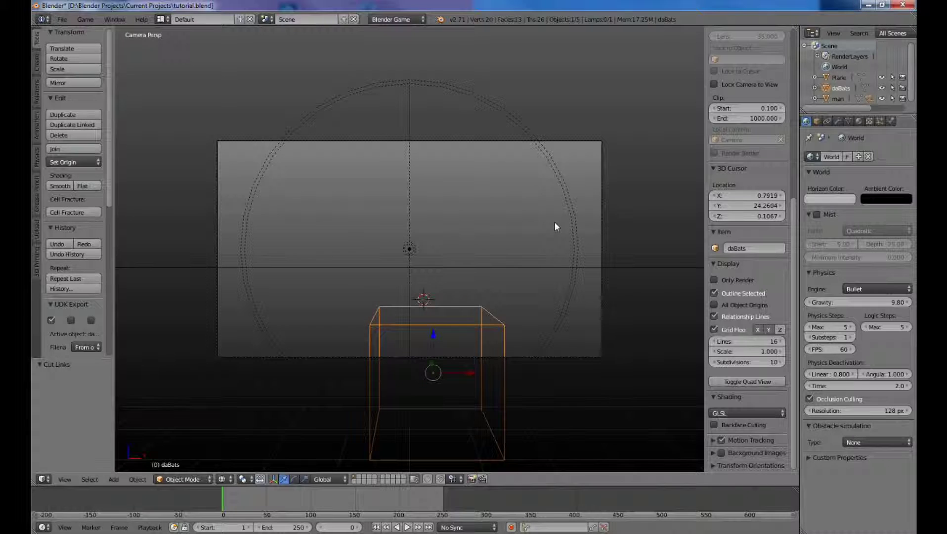
- Run a quick game test, then set the viewport shading to Texture
{"action": "key", "text": "p"}
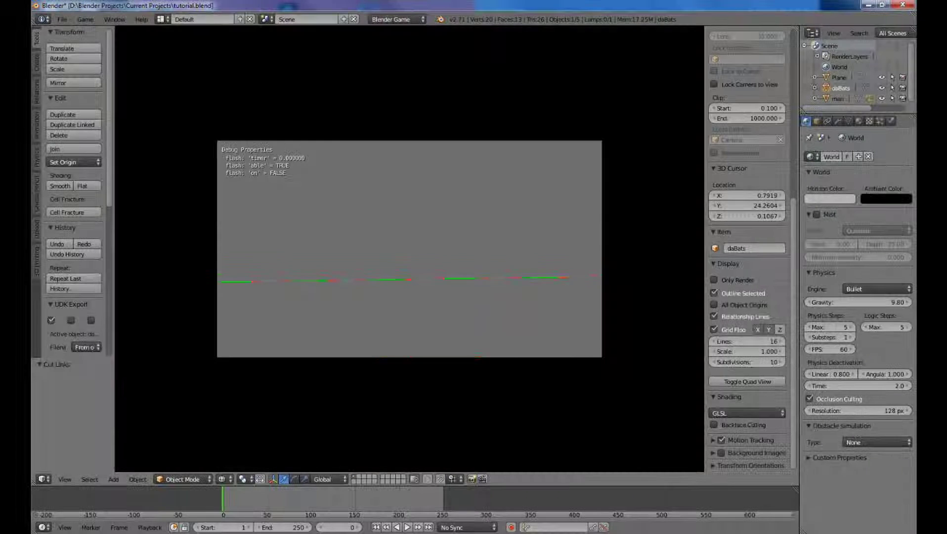
{"action": "key", "text": "Escape"}
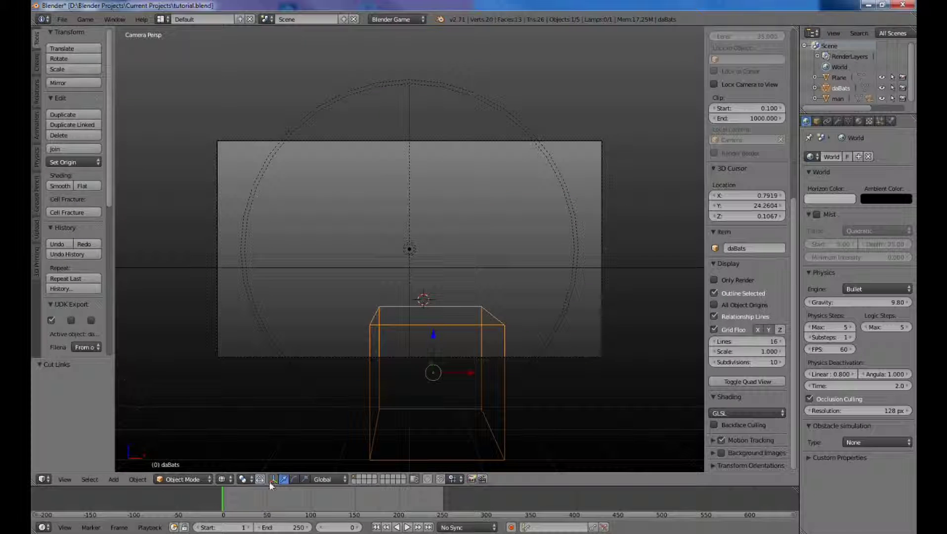
{"action": "left_click", "coordinate": [221, 479]}
{"action": "left_click", "coordinate": [224, 430]}
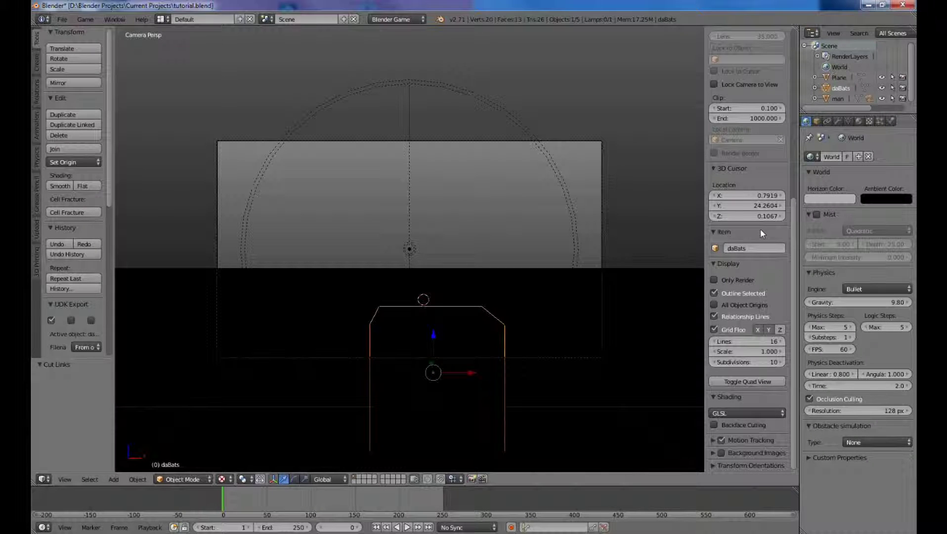
{"action": "left_click", "coordinate": [536, 237]}
- Play the textured game, turn the flashlight on, and walk to the battery to recharge
{"action": "key", "text": "p"}
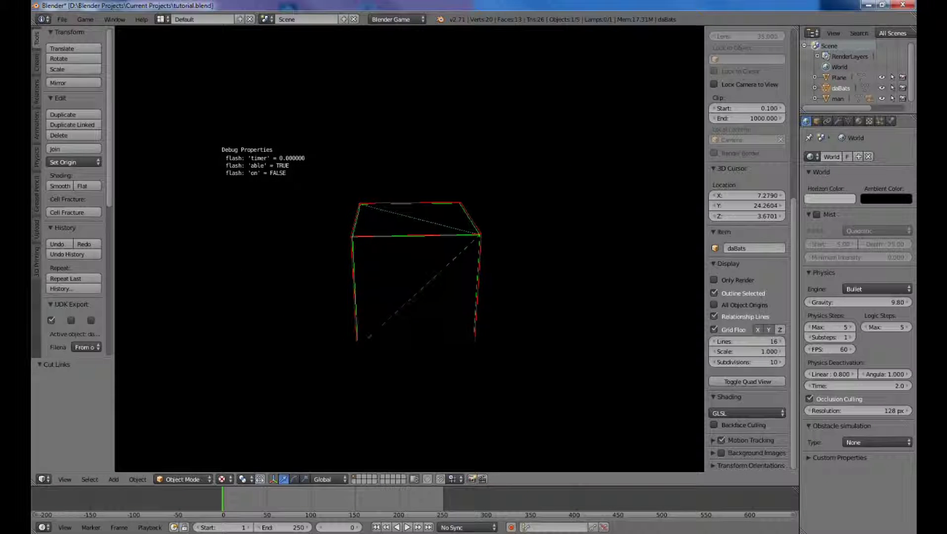
{"action": "key", "text": "f"}
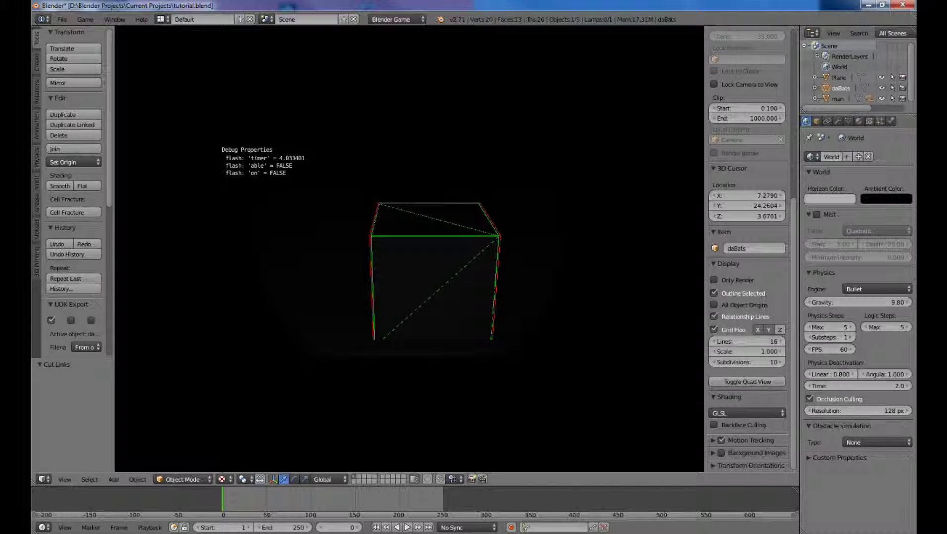
{"action": "key", "text": "w"}
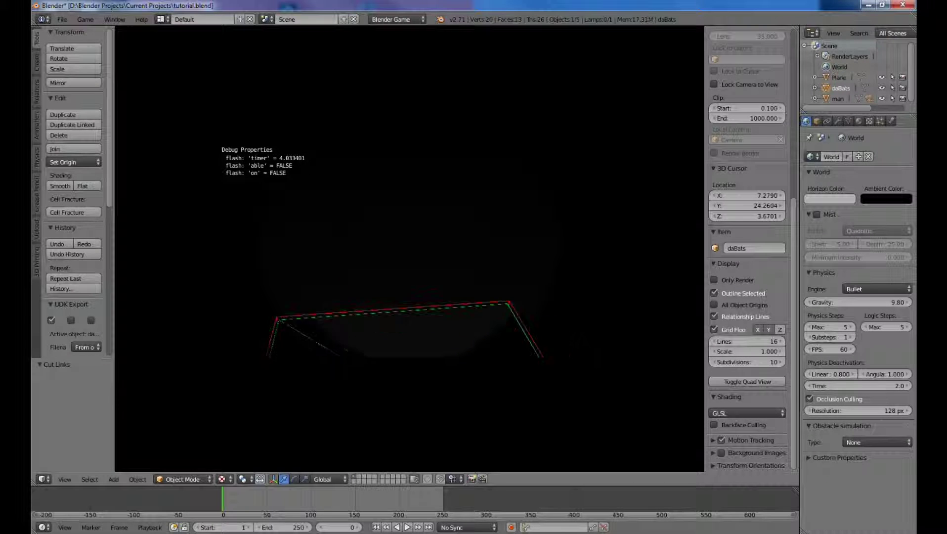
{"action": "key", "text": "w"}
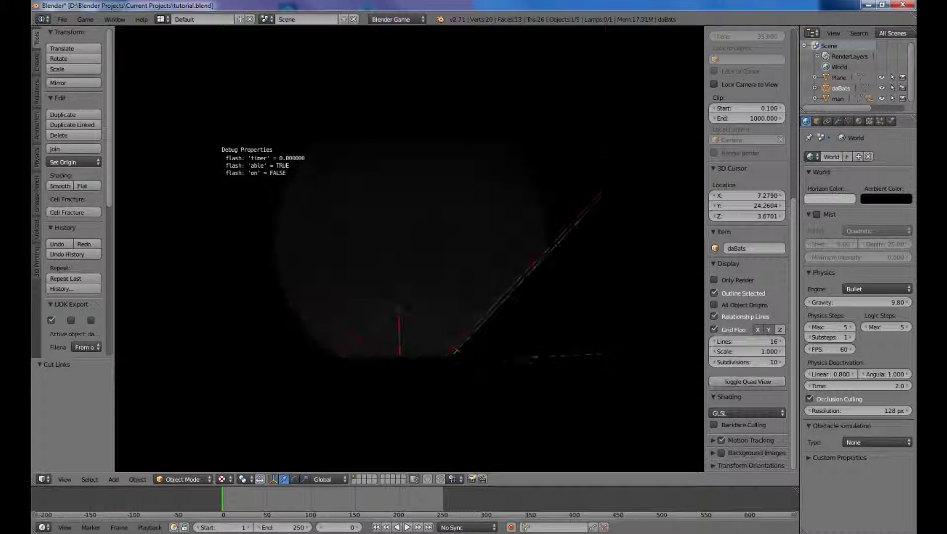
{"action": "key", "text": "w"}
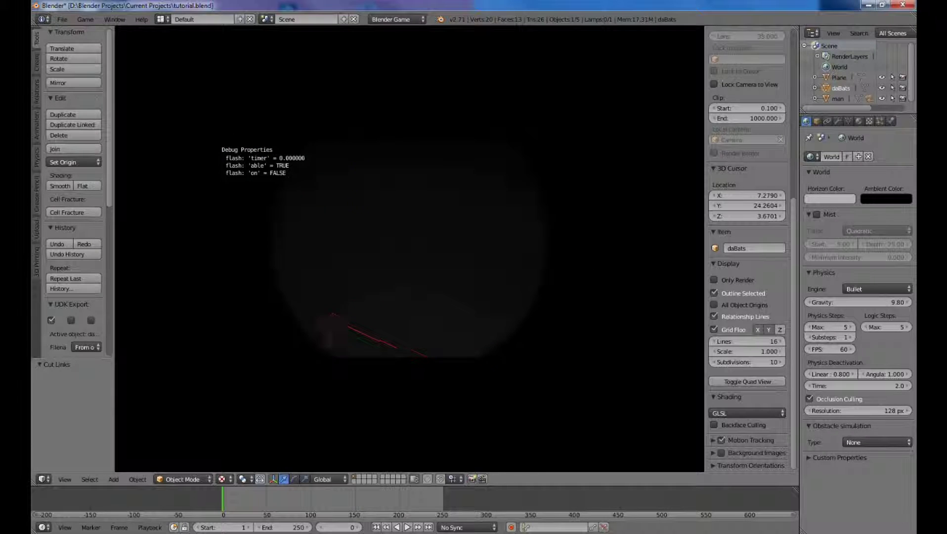
{"action": "key", "text": "w"}
{"action": "key", "text": "f"}
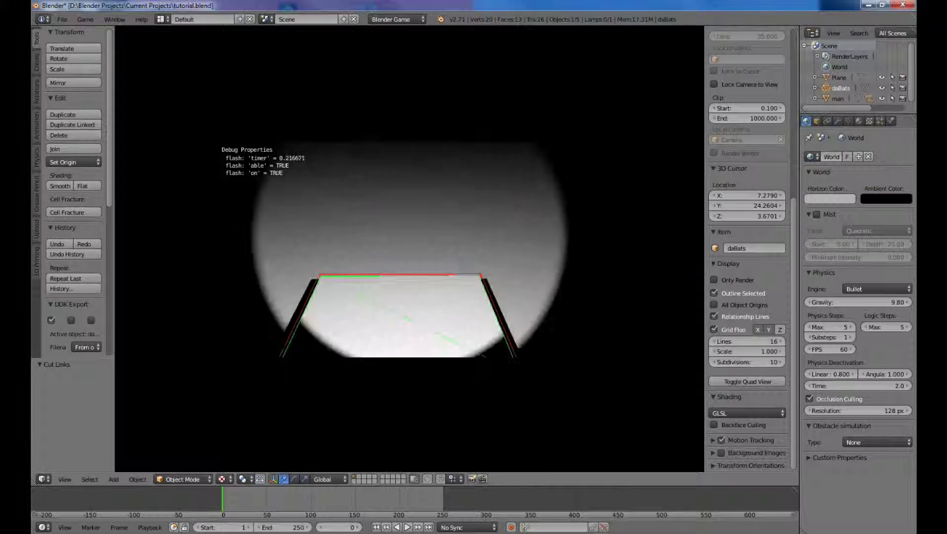
{"action": "key", "text": "w"}
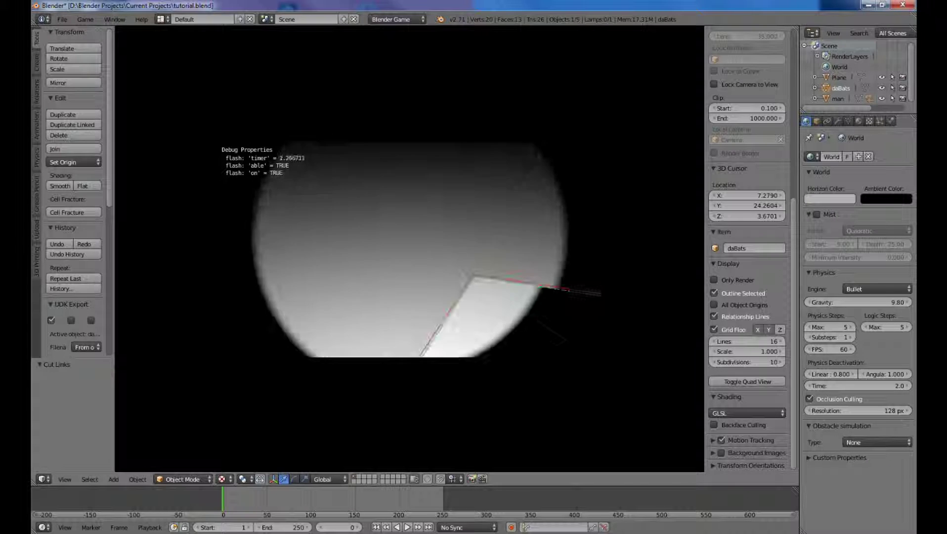
- Toggle the flashlight off and on, steer the character around the cube, then quit the game
{"action": "key", "text": "w"}
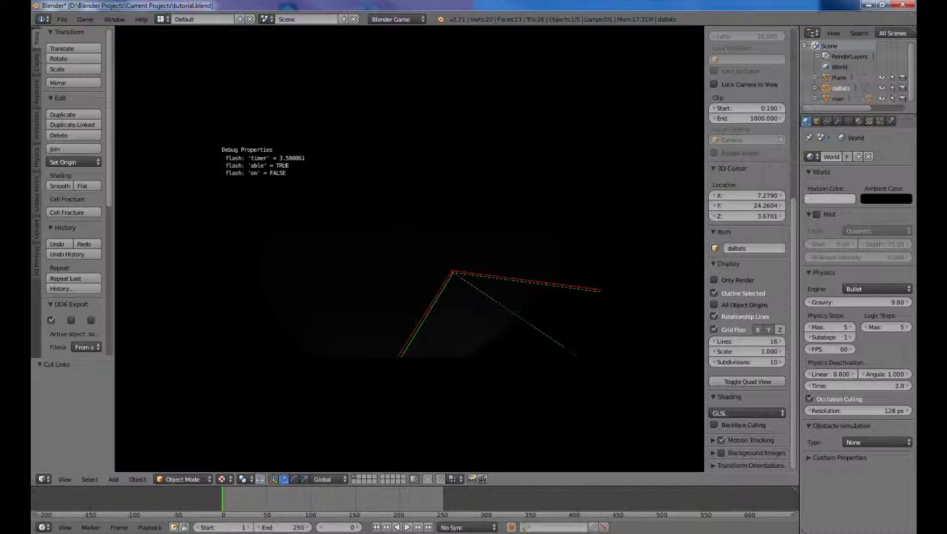
{"action": "key", "text": "w"}
{"action": "key", "text": "f"}
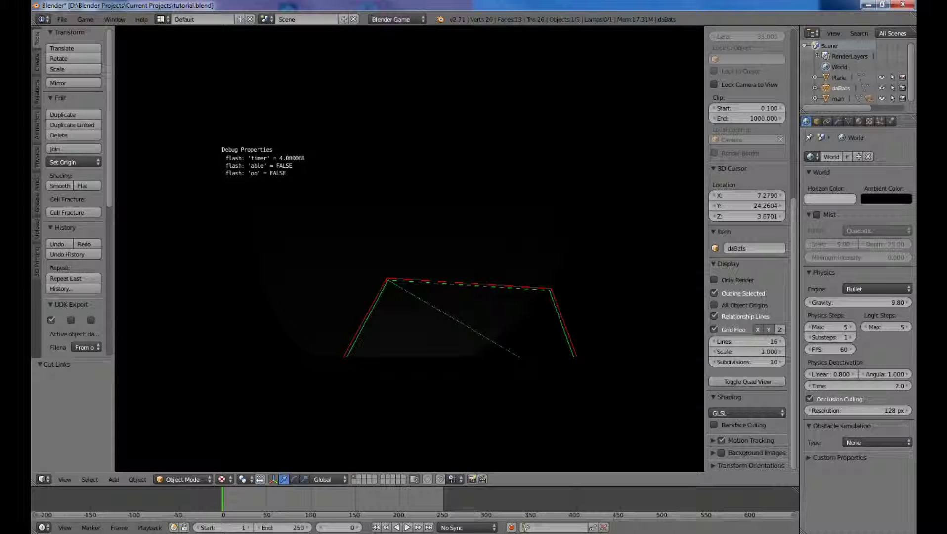
{"action": "key", "text": "w"}
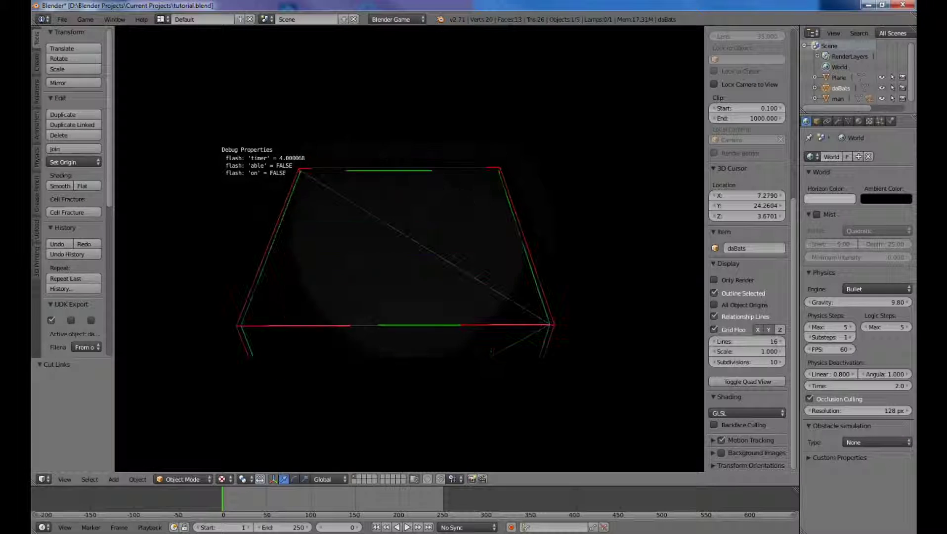
{"action": "key", "text": "d"}
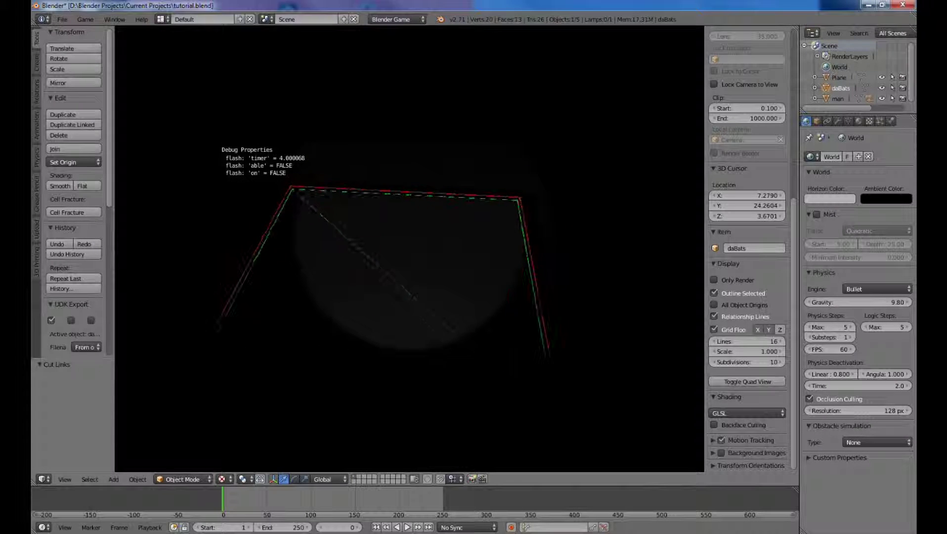
{"action": "key", "text": "d"}
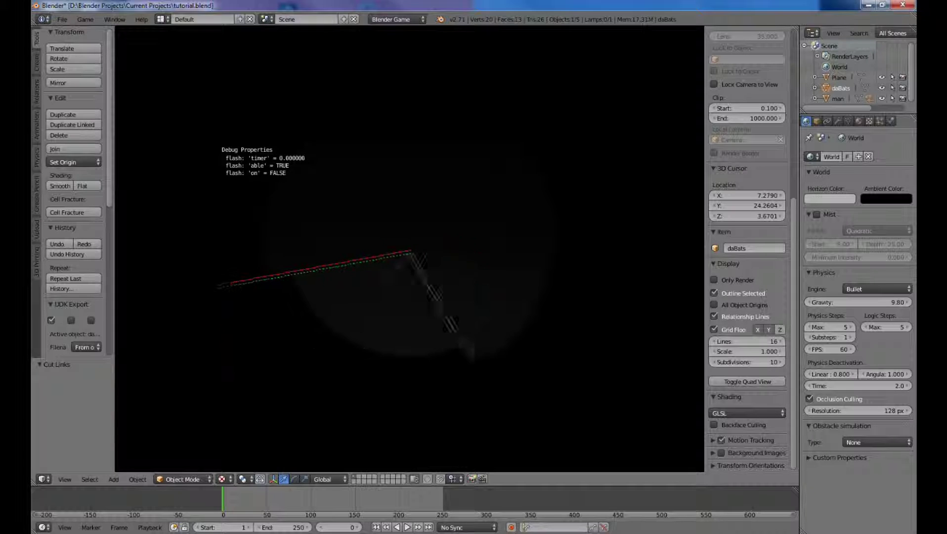
{"action": "key", "text": "w"}
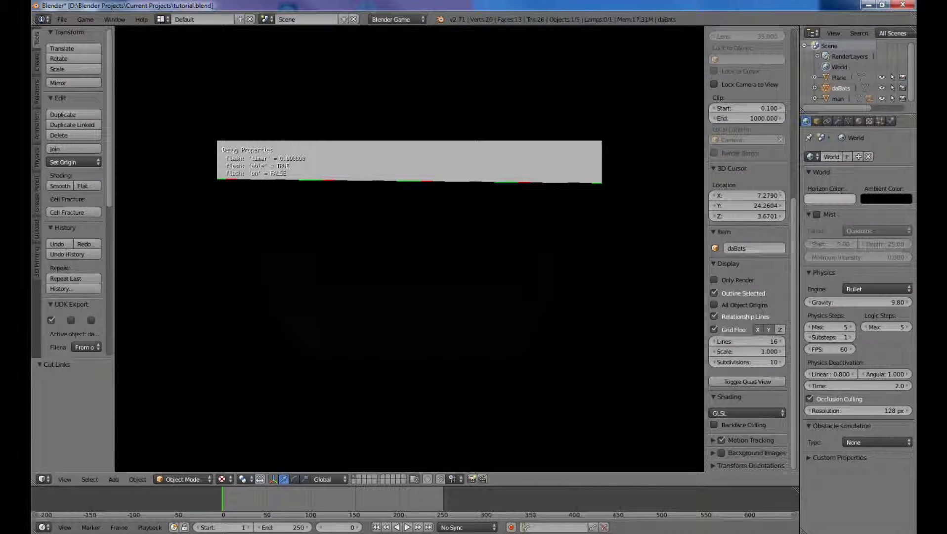
{"action": "key", "text": "space"}
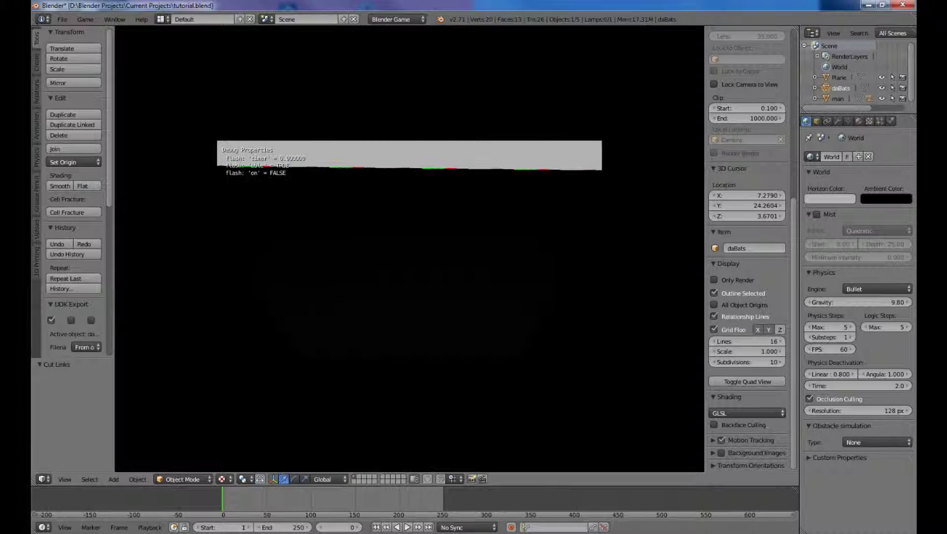
{"action": "key", "text": "Escape"}
{"action": "left_click", "coordinate": [43, 478]}
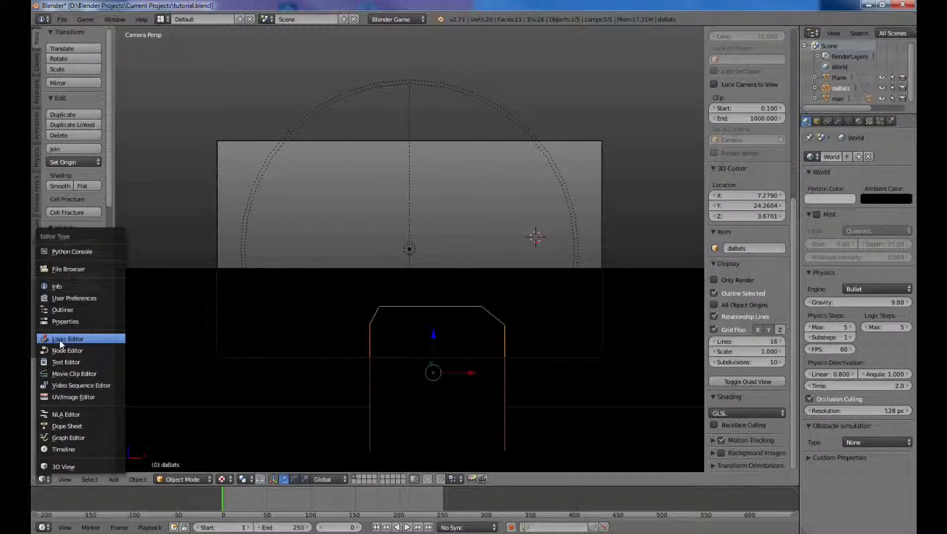
- Select the flash lamp, show its Lamp data tab, and turn the 3D View into the Logic Editor
{"action": "right_click", "coordinate": [410, 247]}
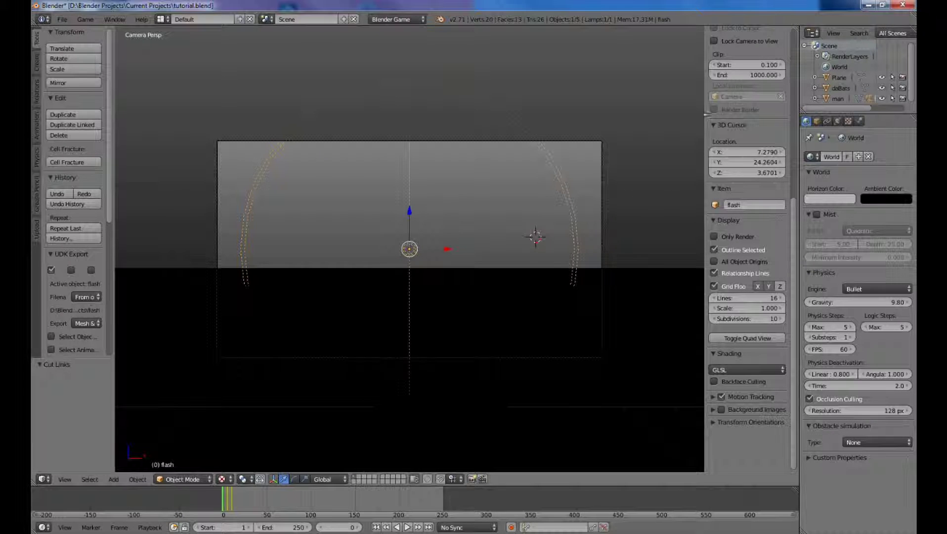
{"action": "left_click", "coordinate": [837, 122]}
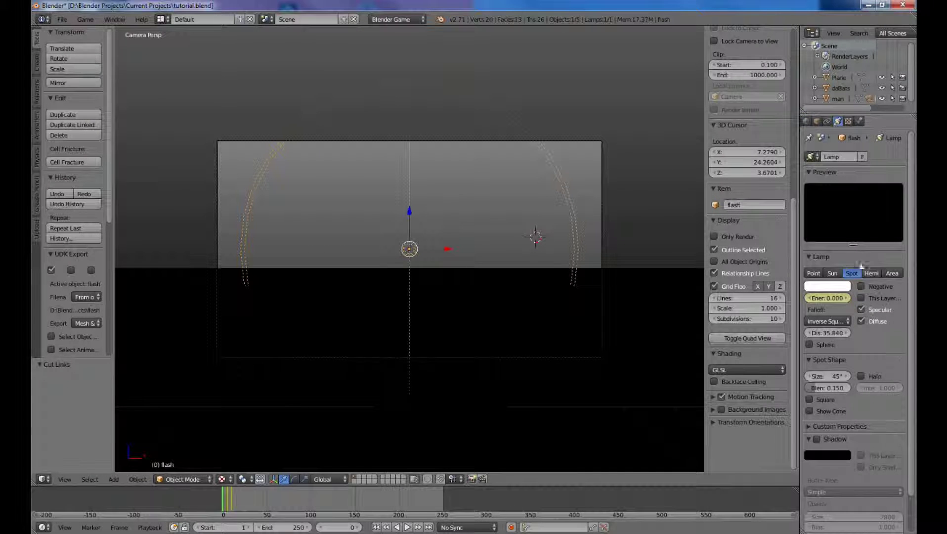
{"action": "left_click", "coordinate": [43, 479]}
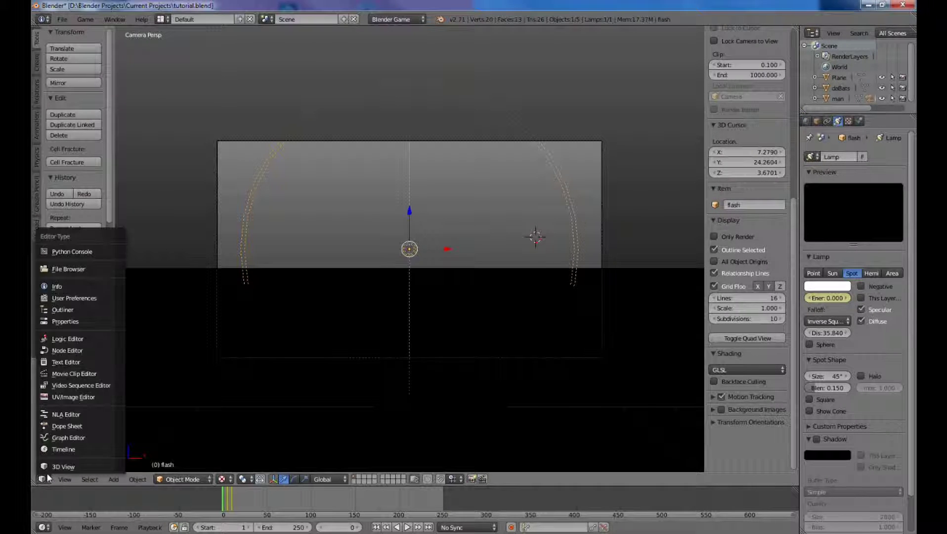
{"action": "left_click", "coordinate": [64, 339]}
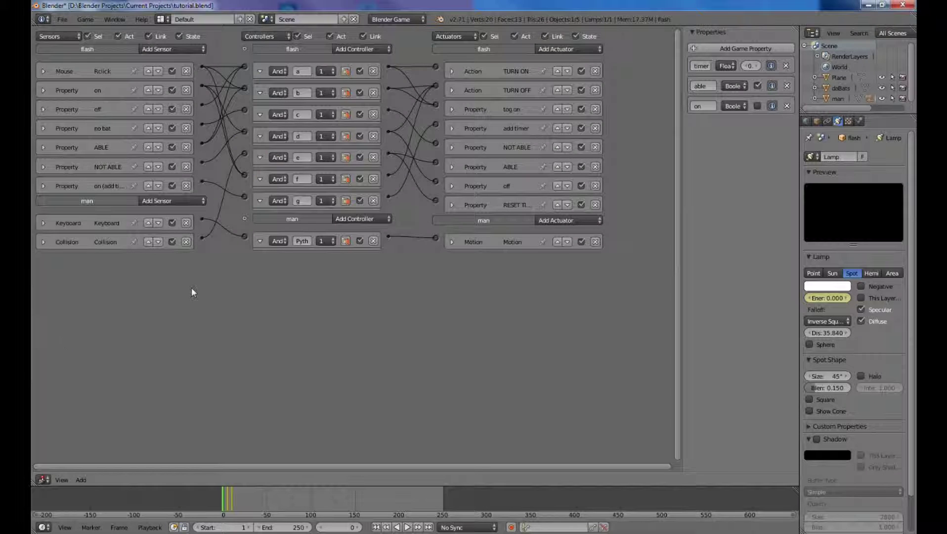
{"action": "scroll", "coordinate": [192, 290], "scroll_direction": "down", "scroll_amount": 1}
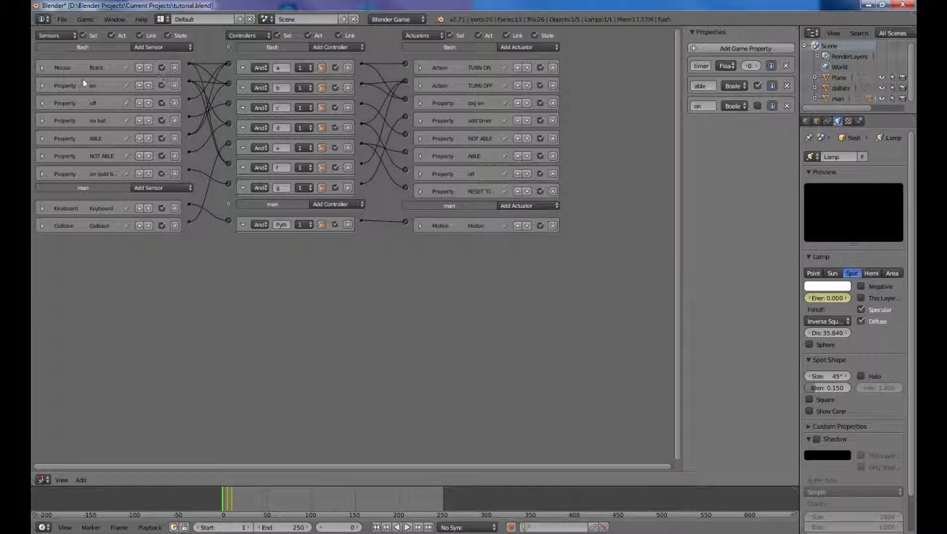
{"action": "scroll", "coordinate": [103, 87], "scroll_direction": "up", "scroll_amount": 1}
{"action": "scroll", "coordinate": [221, 293], "scroll_direction": "up", "scroll_amount": 1}
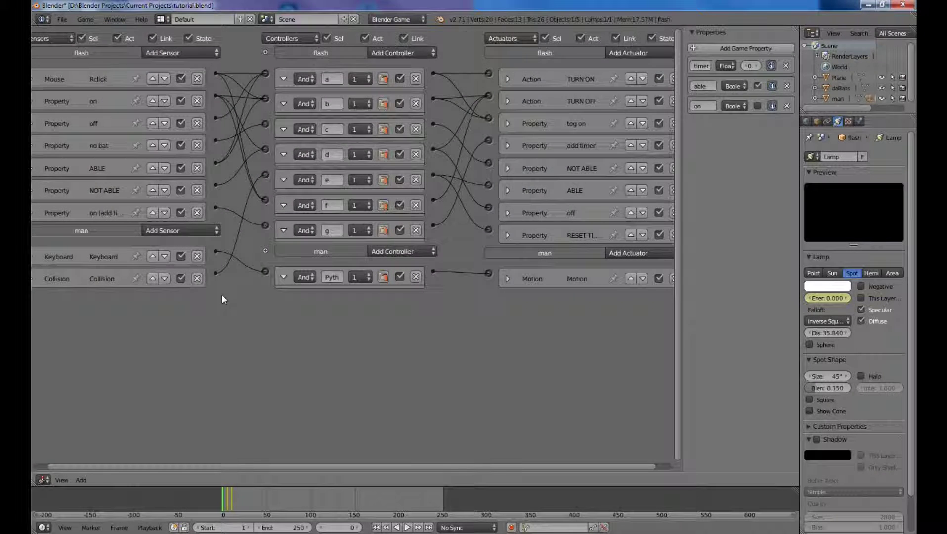
{"action": "scroll", "coordinate": [222, 293], "scroll_direction": "down", "scroll_amount": 1}
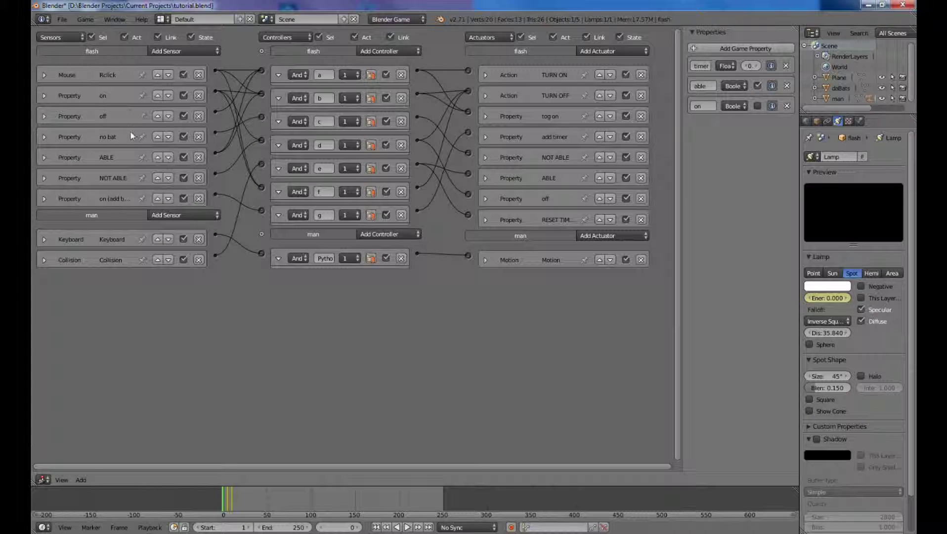
{"action": "scroll", "coordinate": [114, 135], "scroll_direction": "up", "scroll_amount": 5}
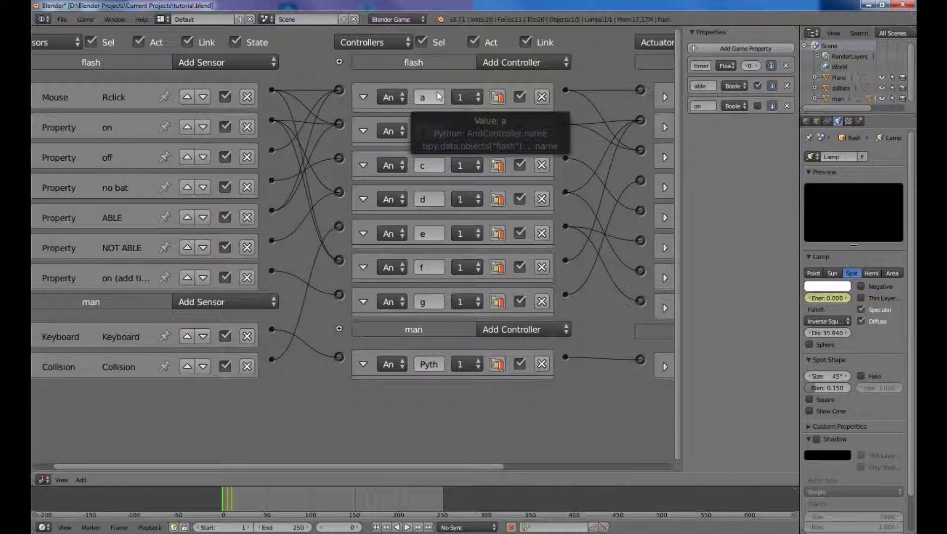
{"action": "scroll", "coordinate": [438, 95], "scroll_direction": "down", "scroll_amount": 1}
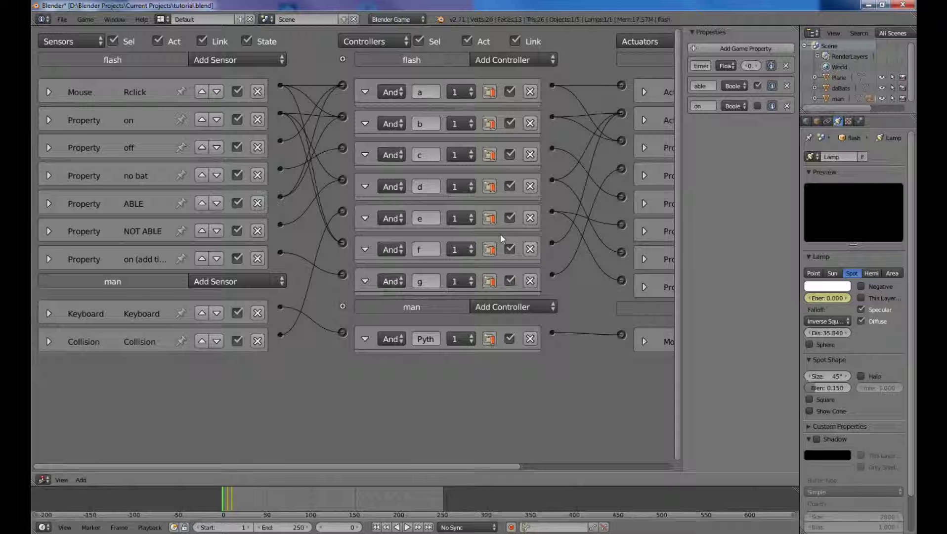
{"action": "middle_click_drag", "start_coordinate": [482, 392], "coordinate": [190, 404]}
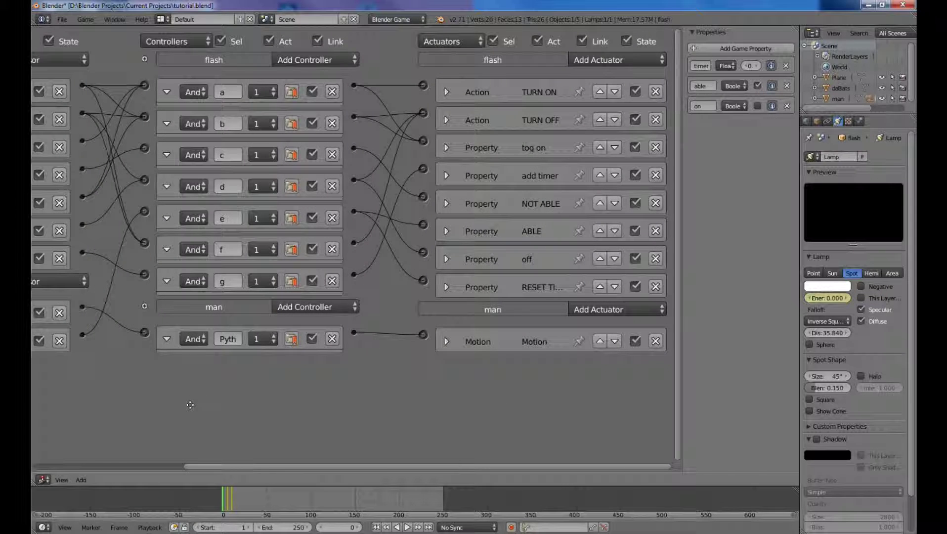
{"action": "scroll", "coordinate": [518, 119], "scroll_direction": "up", "scroll_amount": 1}
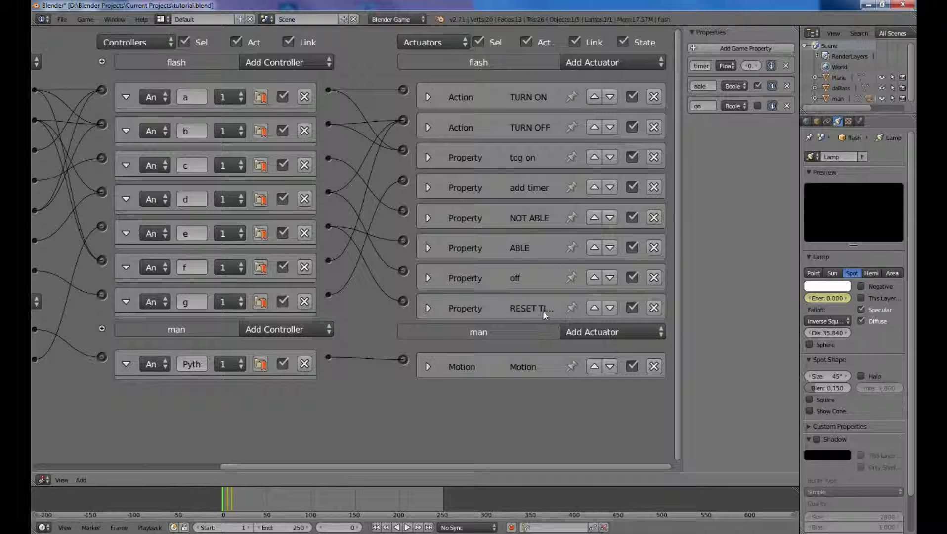
{"action": "scroll", "coordinate": [316, 415], "scroll_direction": "left", "scroll_amount": 6, "text": "ctrl"}
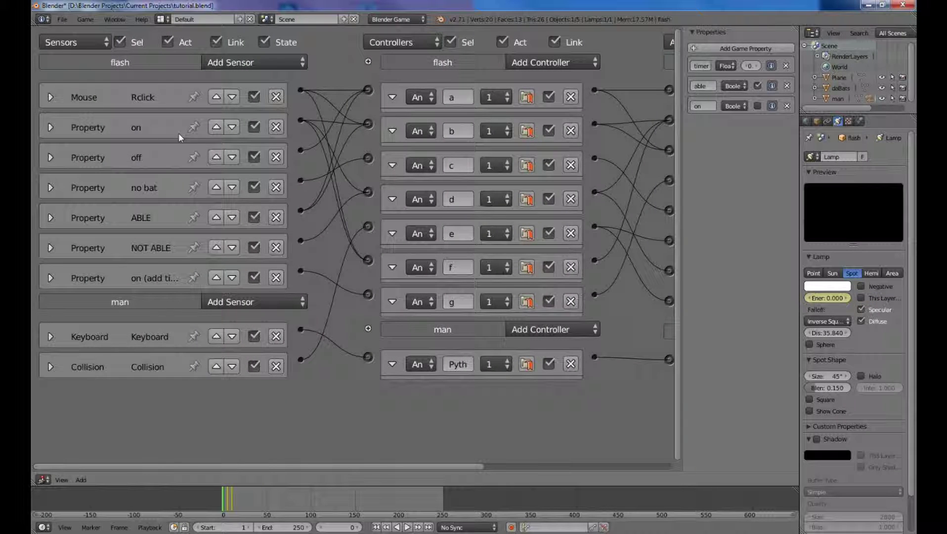
{"action": "left_click", "coordinate": [50, 98]}
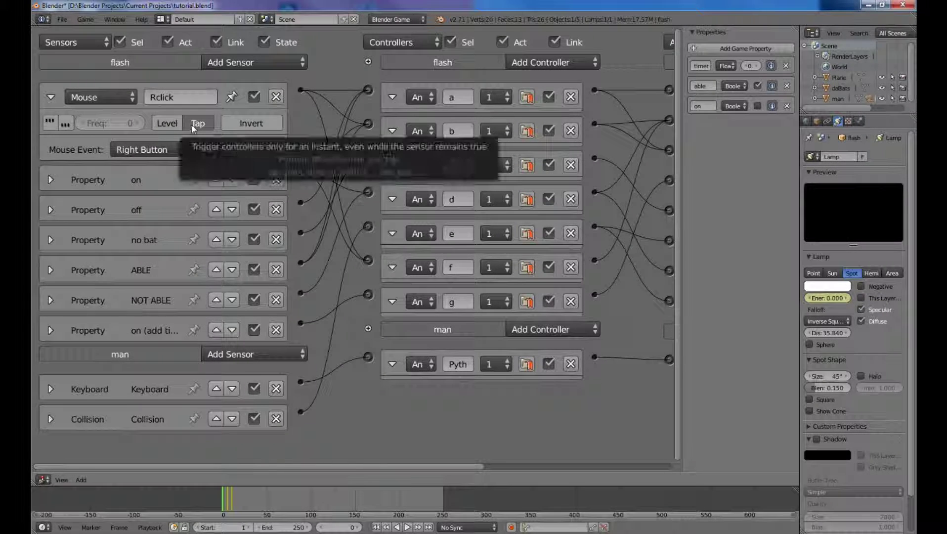
- Collapse the Mouse sensor, expand the 'on' Property sensor, and widen the game property list
{"action": "left_click", "coordinate": [50, 97]}
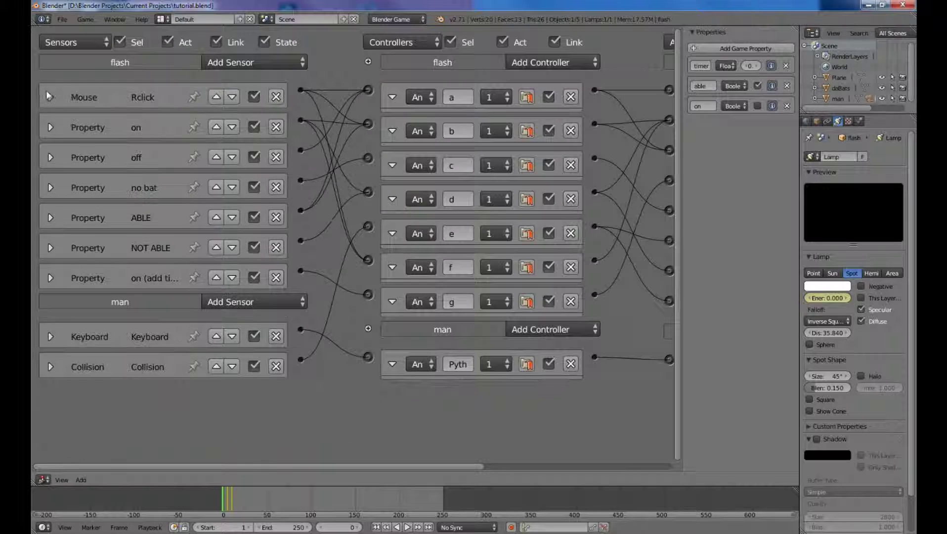
{"action": "left_click", "coordinate": [51, 127]}
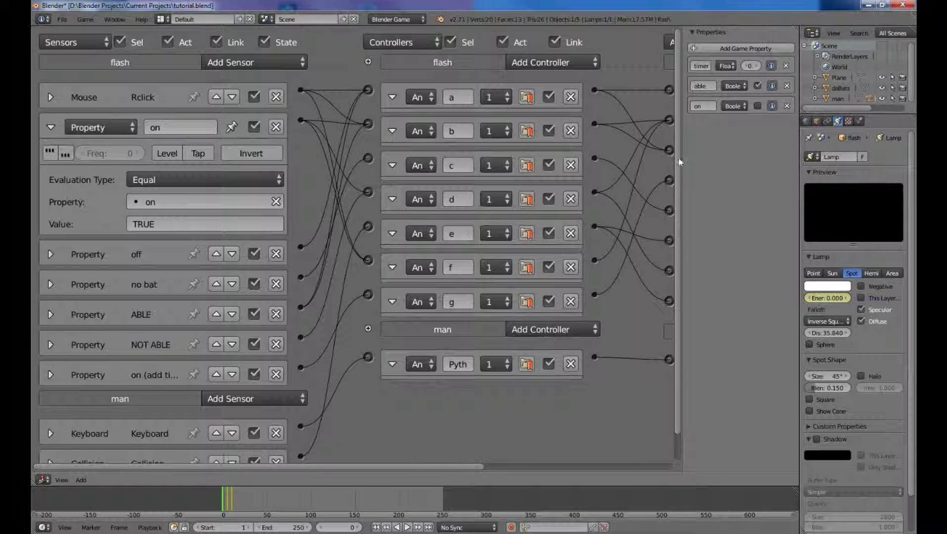
{"action": "left_click_drag", "start_coordinate": [683, 158], "coordinate": [404, 240]}
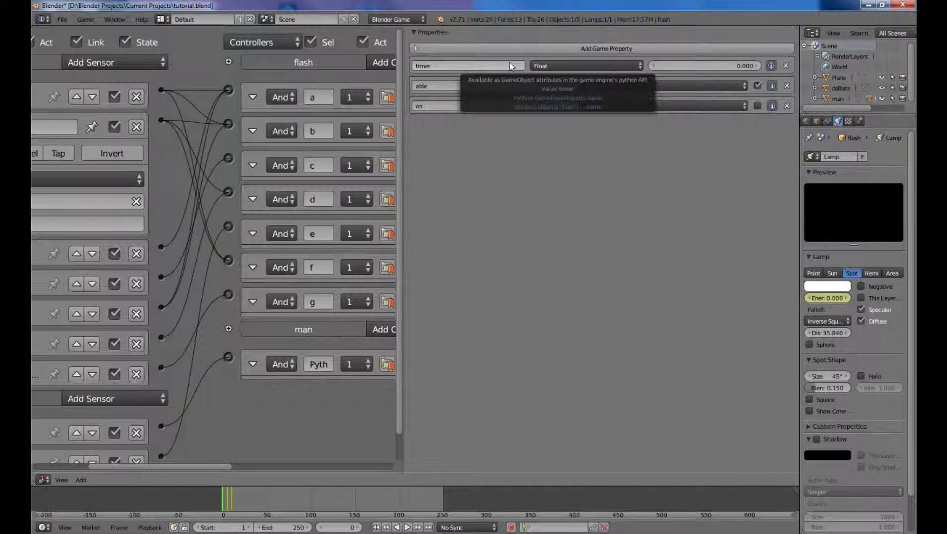
- Keep the timer property's type as Float and narrow the properties region again
{"action": "left_click", "coordinate": [569, 66]}
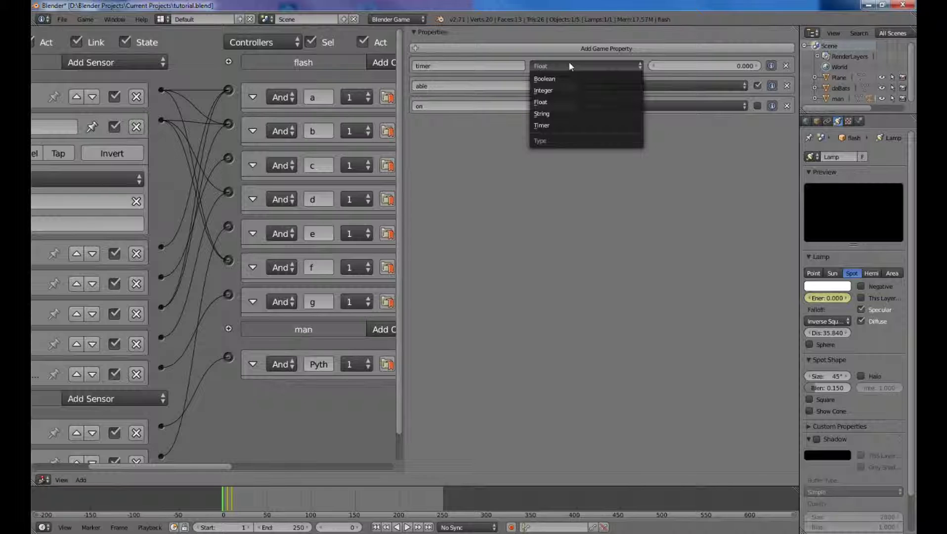
{"action": "left_click", "coordinate": [566, 102]}
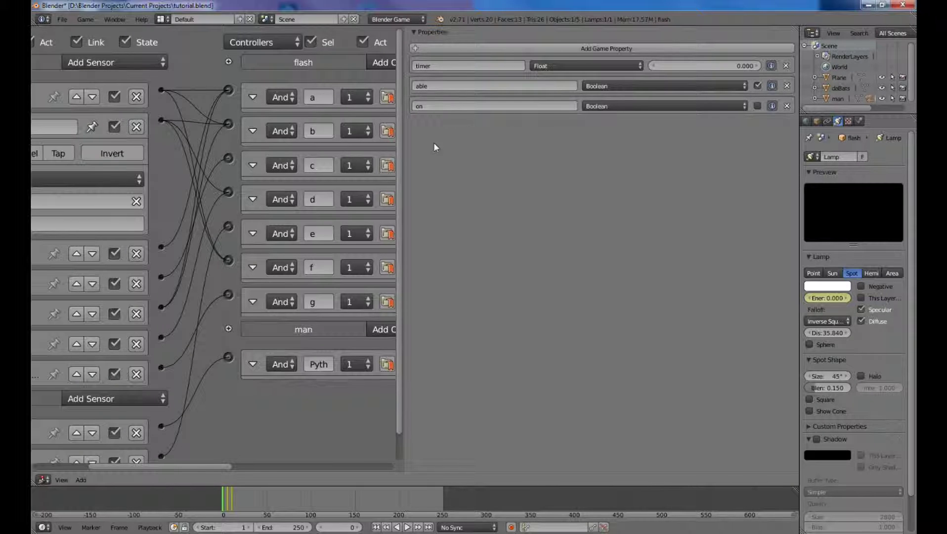
{"action": "left_click_drag", "start_coordinate": [404, 173], "coordinate": [642, 144]}
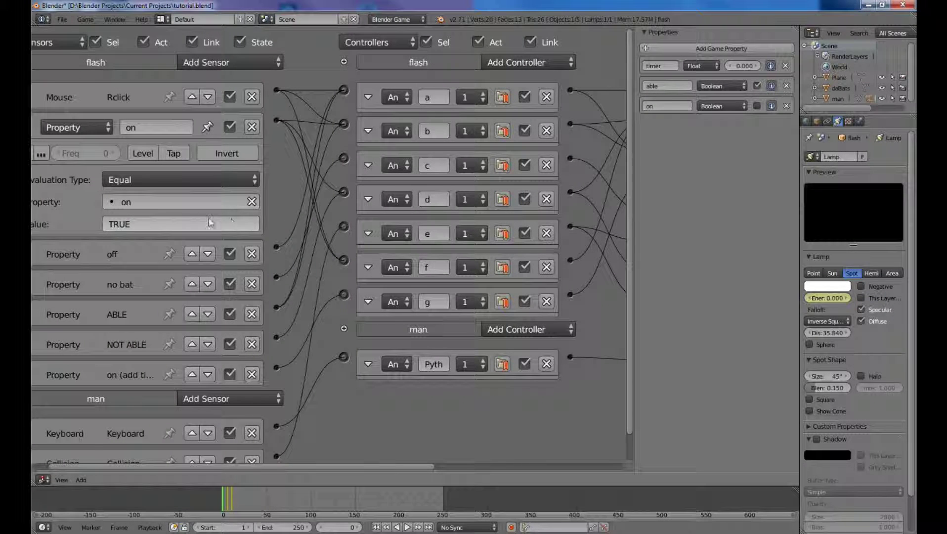
- Collapse 'on', check 'off', and expand the 'no bat' sensor showing timer Interval 4 to 5
{"action": "scroll", "coordinate": [228, 271], "scroll_direction": "down", "scroll_amount": 1}
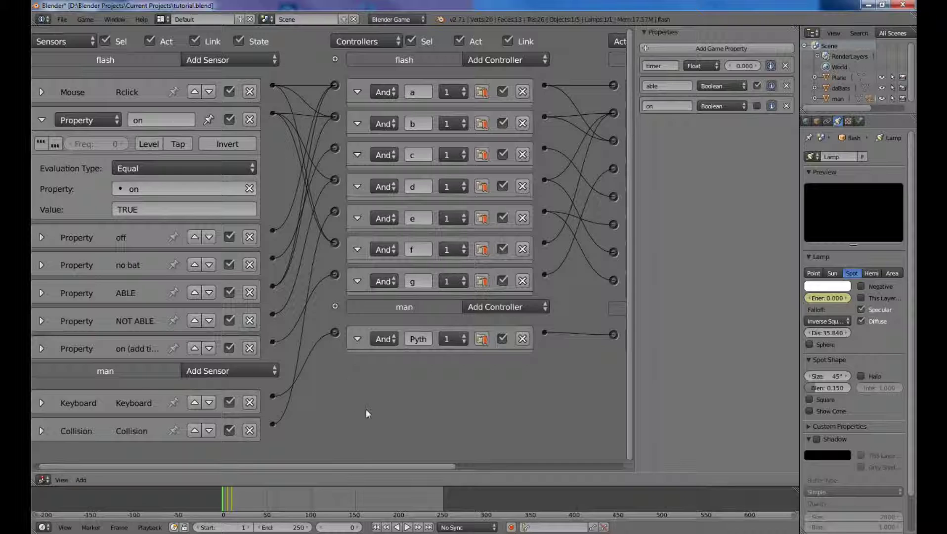
{"action": "scroll", "coordinate": [366, 413], "scroll_direction": "right", "scroll_amount": 2, "text": "ctrl"}
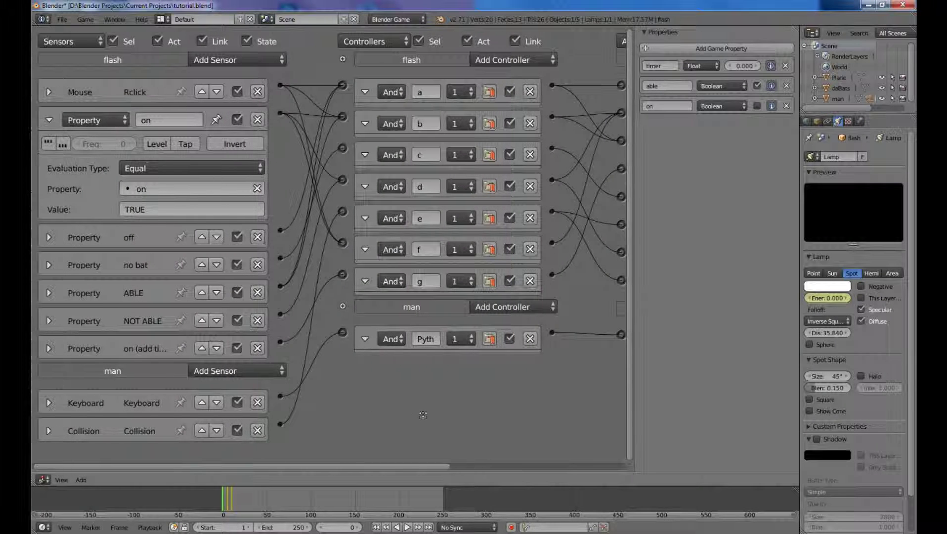
{"action": "left_click", "coordinate": [49, 120]}
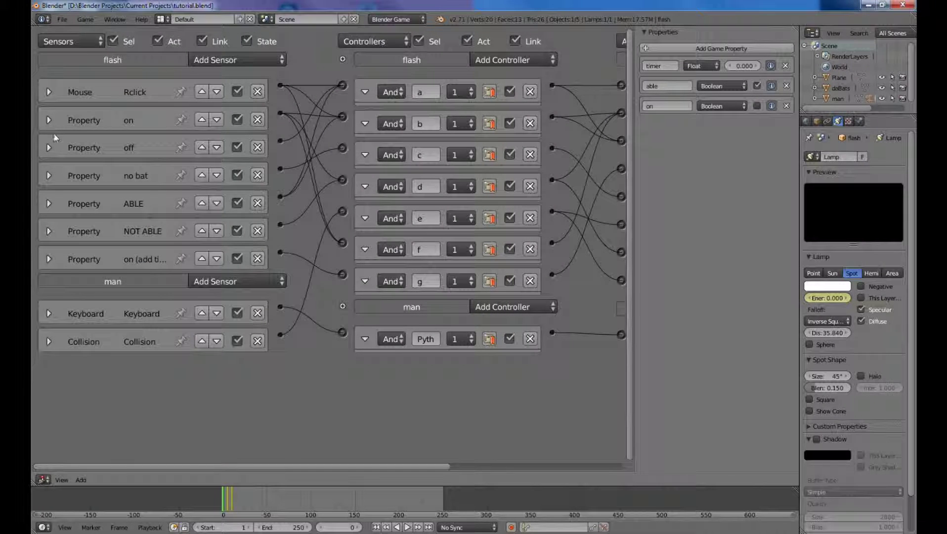
{"action": "left_click", "coordinate": [49, 147]}
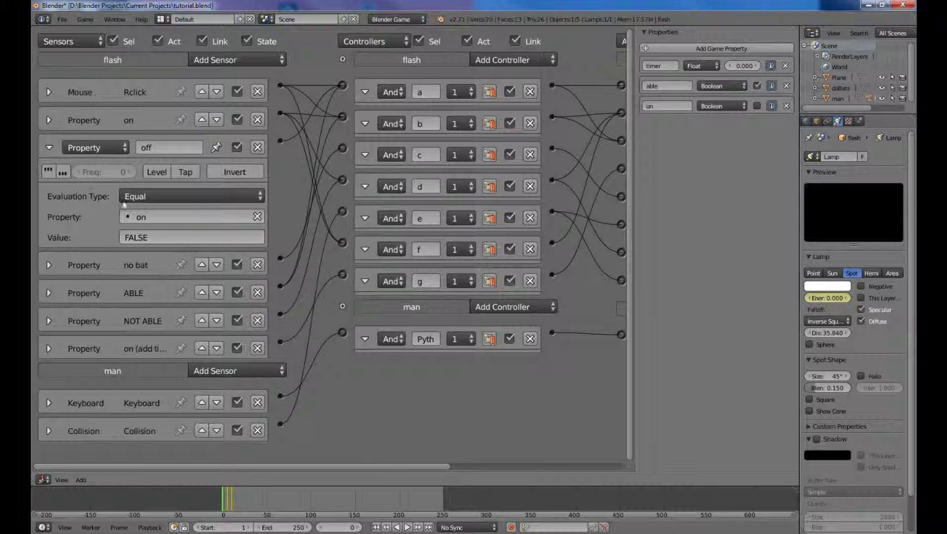
{"action": "left_click", "coordinate": [49, 148]}
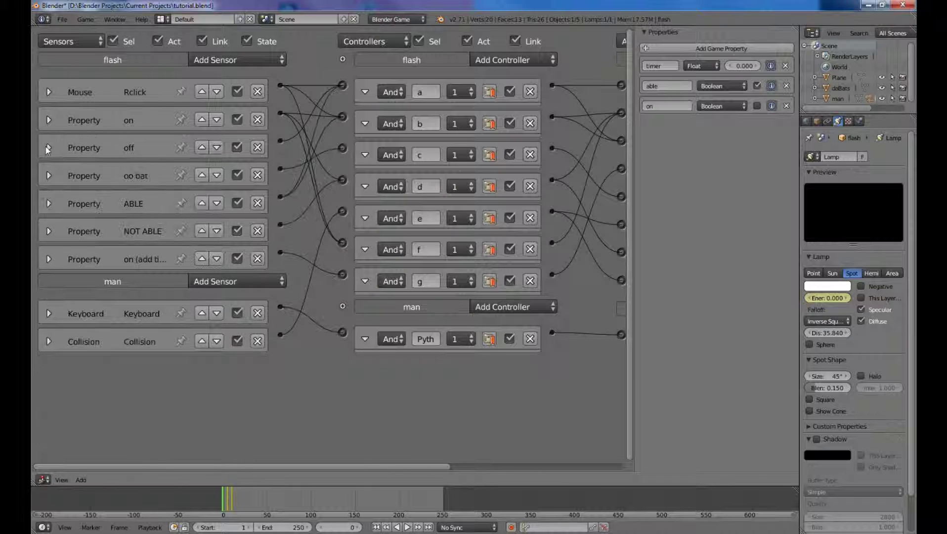
{"action": "left_click", "coordinate": [49, 176]}
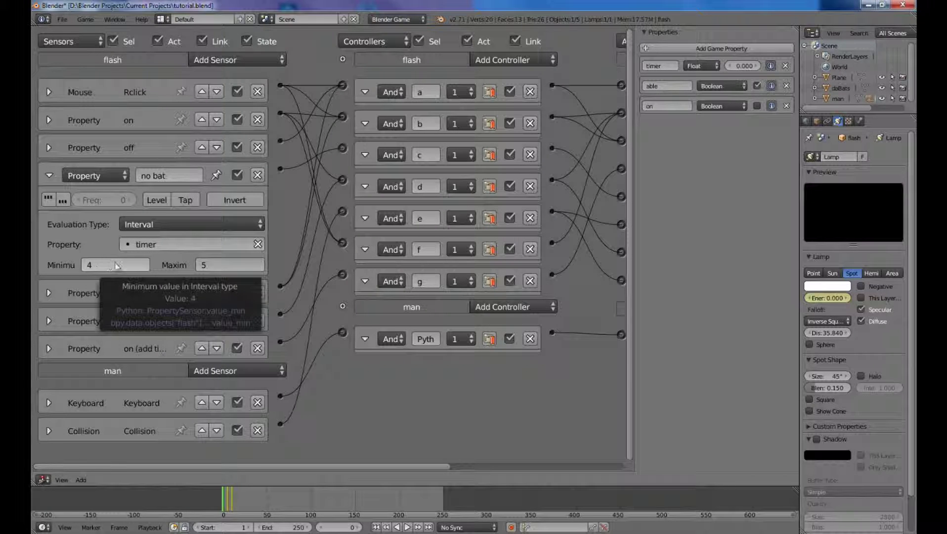
- Inspect the ABLE, NOT ABLE and last flash property sensors' settings one after another
{"action": "left_click", "coordinate": [48, 175]}
{"action": "left_click", "coordinate": [49, 204]}
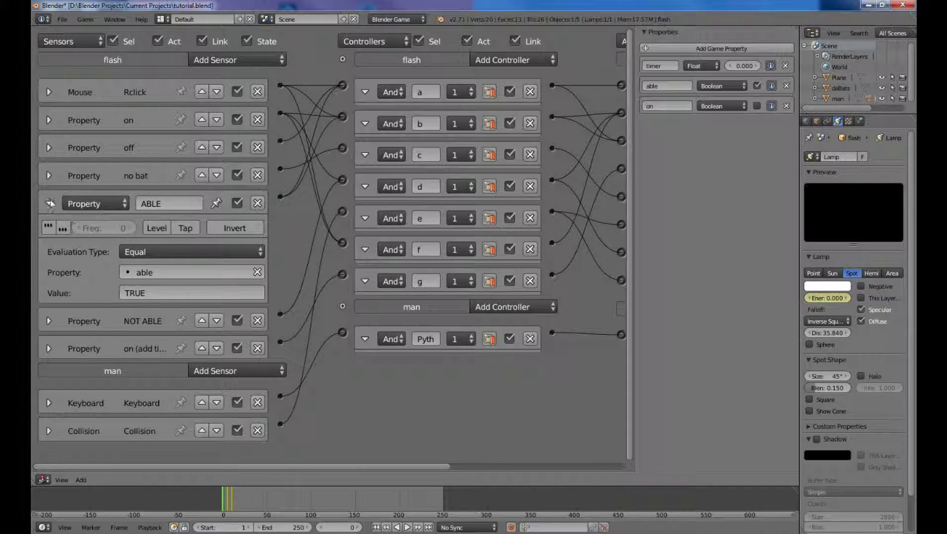
{"action": "left_click", "coordinate": [50, 203]}
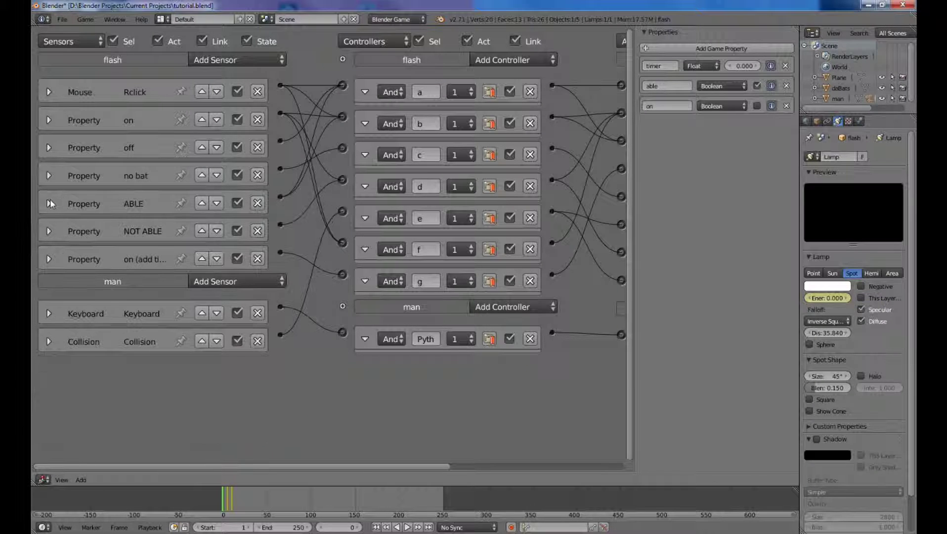
{"action": "left_click", "coordinate": [50, 231]}
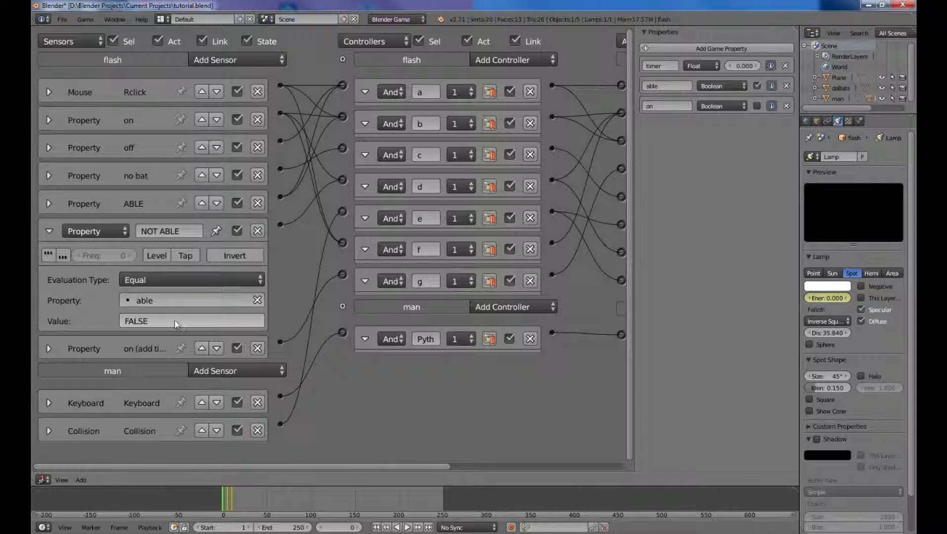
{"action": "left_click", "coordinate": [49, 231]}
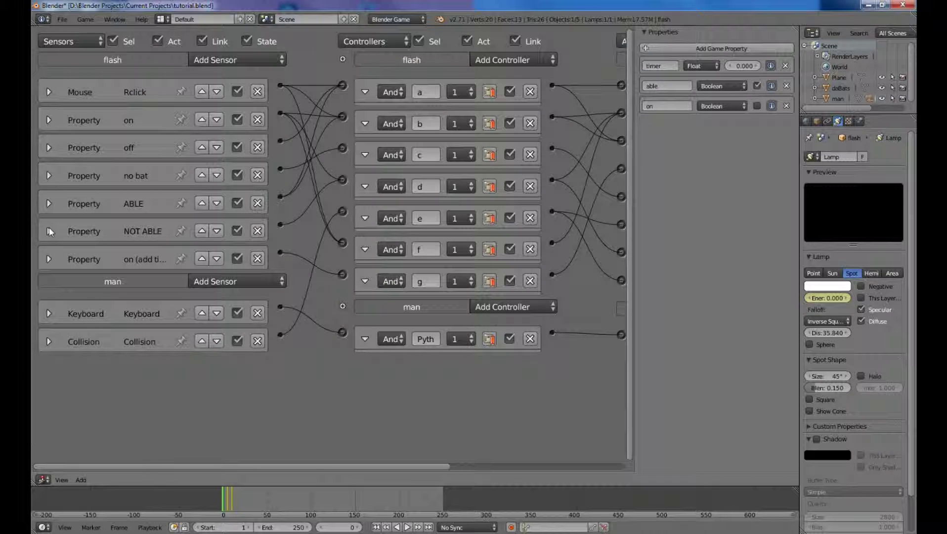
{"action": "left_click", "coordinate": [49, 258]}
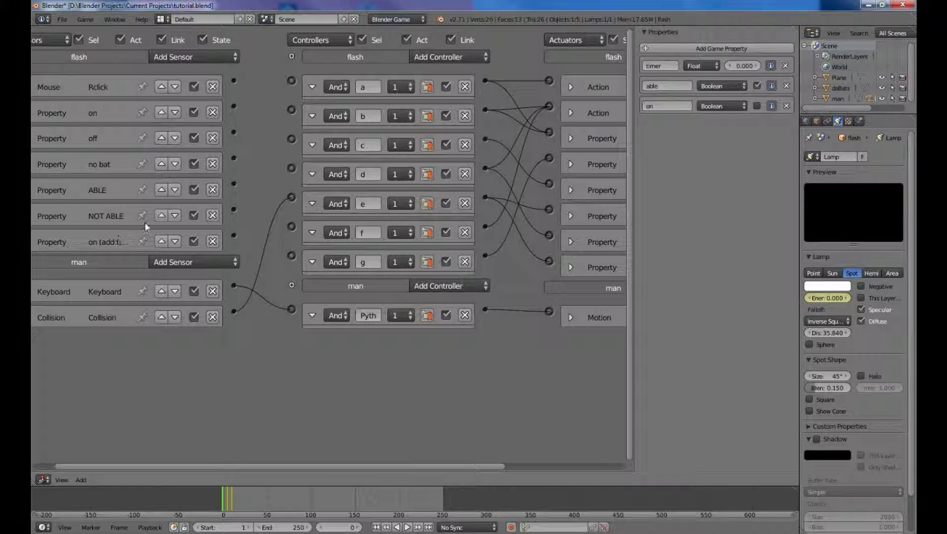
- Link the Mouse sensor to controllers a and b, and the on sensor to d and f
{"action": "scroll", "coordinate": [194, 173], "scroll_direction": "up", "scroll_amount": 1}
{"action": "scroll", "coordinate": [198, 119], "scroll_direction": "up", "scroll_amount": 1}
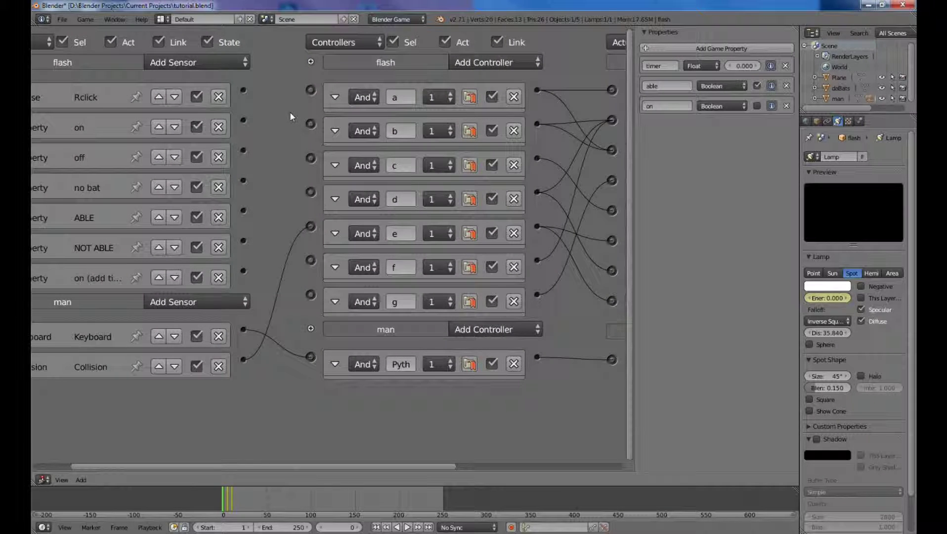
{"action": "middle_click_drag", "start_coordinate": [286, 107], "coordinate": [337, 113]}
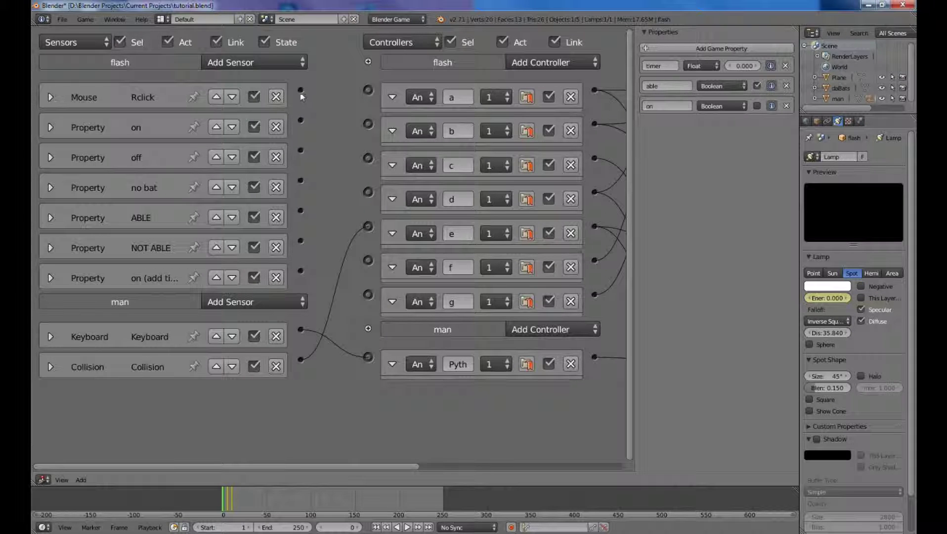
{"action": "left_click_drag", "start_coordinate": [301, 90], "coordinate": [368, 89]}
{"action": "mouse_move", "coordinate": [368, 124]}
{"action": "left_mouse_down"}
{"action": "mouse_move", "coordinate": [296, 92]}
{"action": "mouse_move", "coordinate": [417, 301]}
{"action": "mouse_move", "coordinate": [374, 263]}
{"action": "left_mouse_up"}
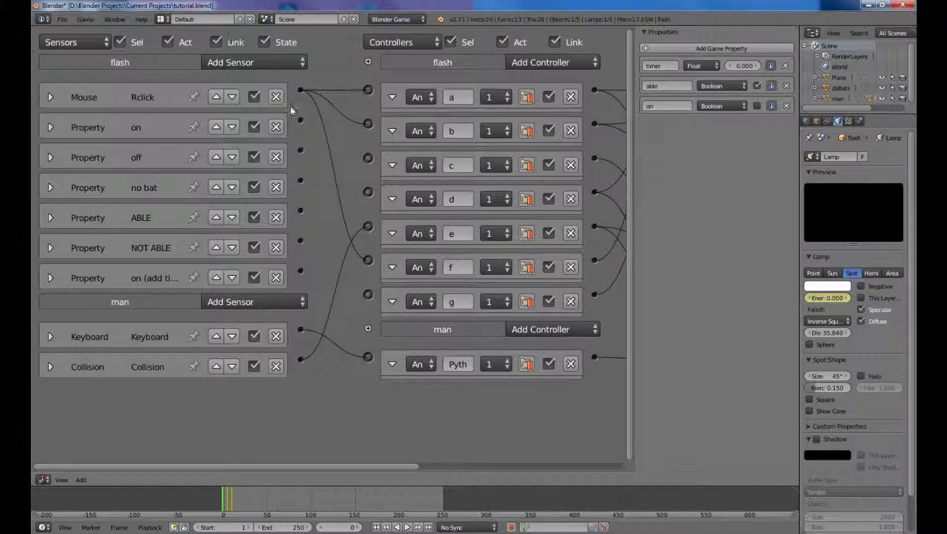
{"action": "left_click_drag", "start_coordinate": [300, 119], "coordinate": [372, 128]}
{"action": "left_click_drag", "start_coordinate": [300, 119], "coordinate": [369, 193]}
{"action": "left_click_drag", "start_coordinate": [301, 119], "coordinate": [368, 259]}
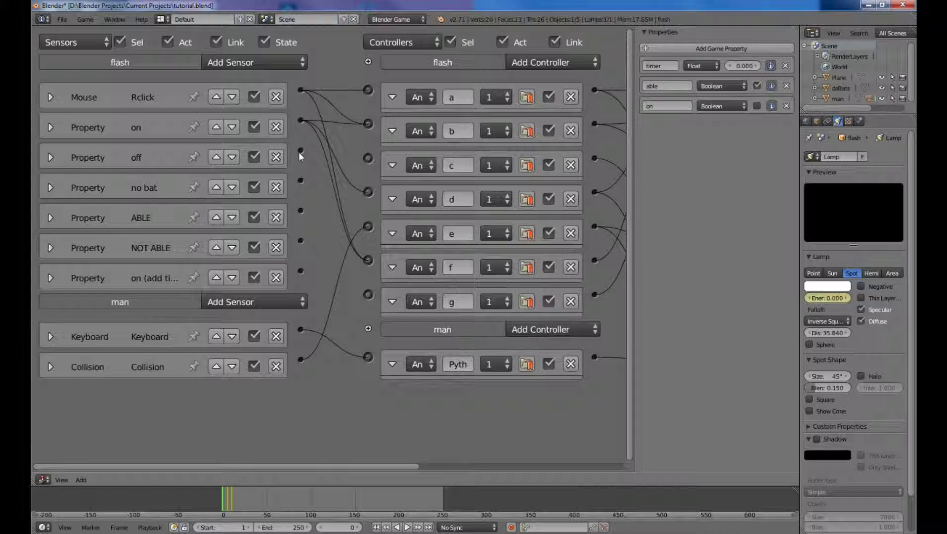
- Link off to a, no bat to c, ABLE to a and b, NOT ABLE to d, property to g, Collision to e
{"action": "left_click_drag", "start_coordinate": [301, 150], "coordinate": [367, 89]}
{"action": "left_click_drag", "start_coordinate": [300, 180], "coordinate": [368, 158]}
{"action": "left_click_drag", "start_coordinate": [301, 210], "coordinate": [367, 91]}
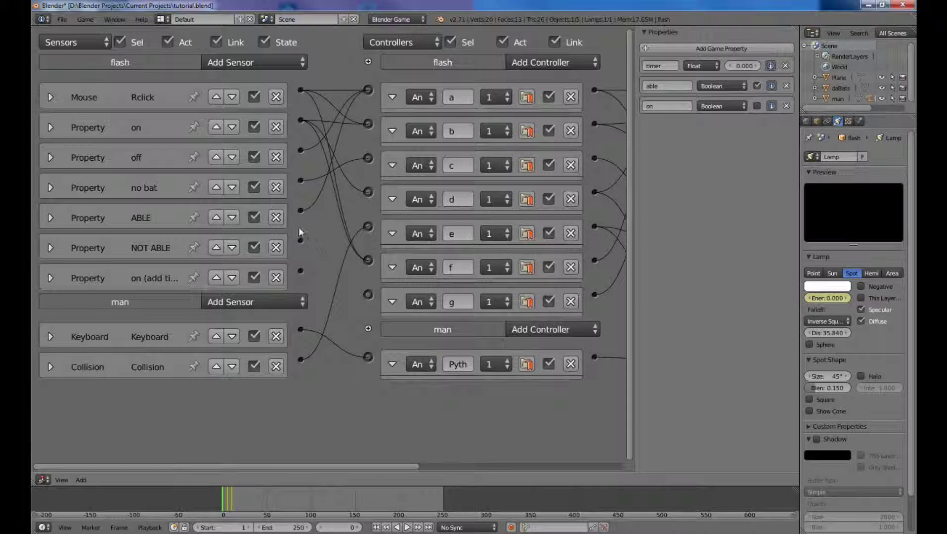
{"action": "left_click_drag", "start_coordinate": [301, 211], "coordinate": [368, 123]}
{"action": "left_click_drag", "start_coordinate": [301, 242], "coordinate": [368, 191]}
{"action": "left_click_drag", "start_coordinate": [301, 271], "coordinate": [368, 294]}
{"action": "left_click_drag", "start_coordinate": [300, 359], "coordinate": [368, 227]}
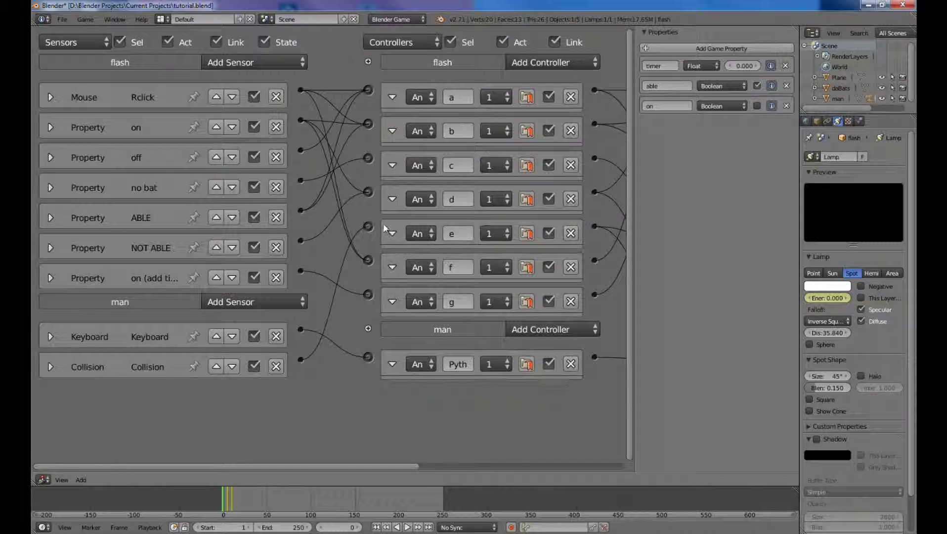
- Check and collapse the Collision sensor, then pan the Logic Editor to frame the whole chain
{"action": "left_click", "coordinate": [50, 366]}
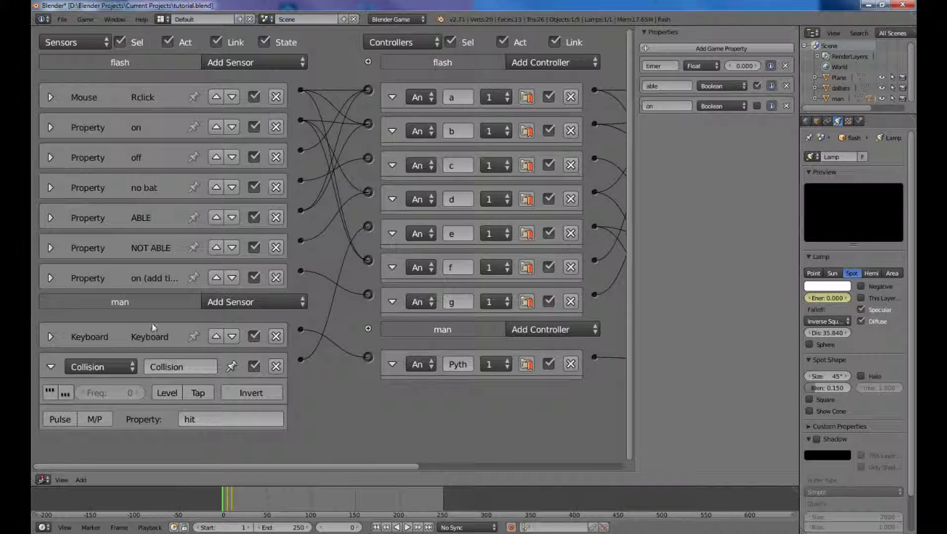
{"action": "left_click", "coordinate": [50, 367]}
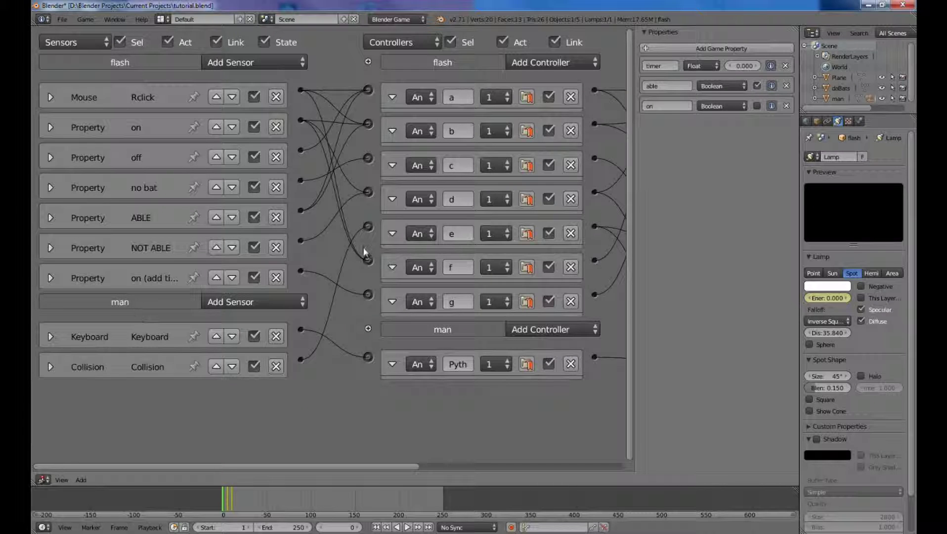
{"action": "scroll", "coordinate": [418, 251], "scroll_direction": "down", "scroll_amount": 1, "text": "ctrl"}
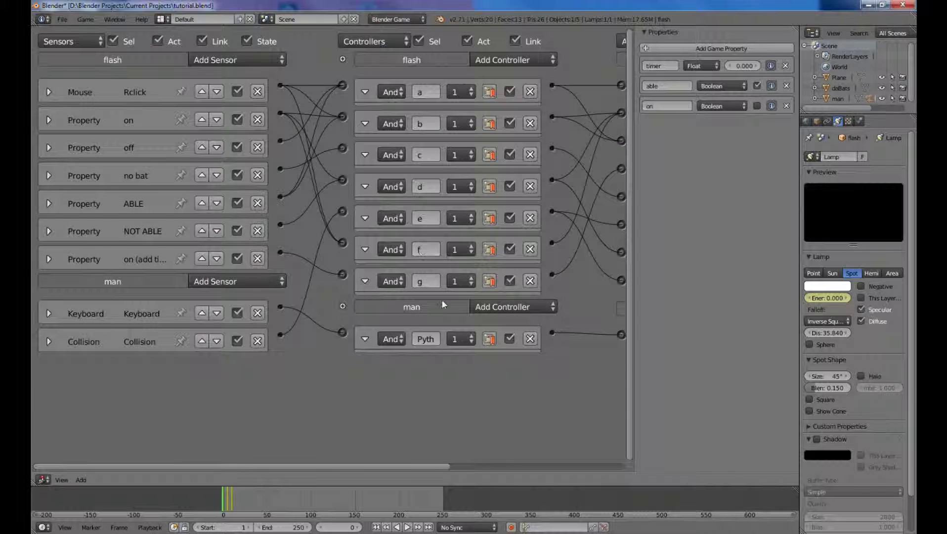
{"action": "scroll", "coordinate": [404, 414], "scroll_direction": "right", "scroll_amount": 5, "text": "ctrl"}
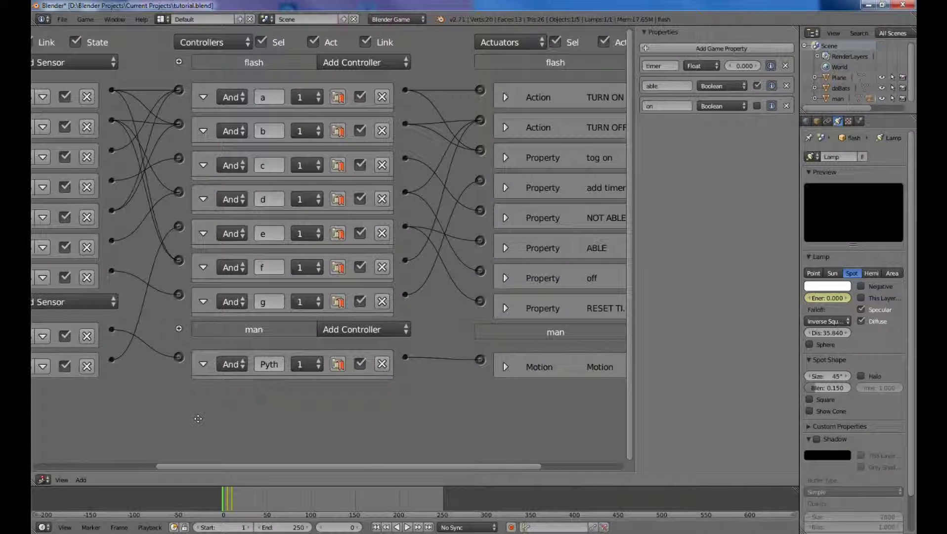
{"action": "middle_click_drag", "start_coordinate": [197, 419], "coordinate": [245, 418]}
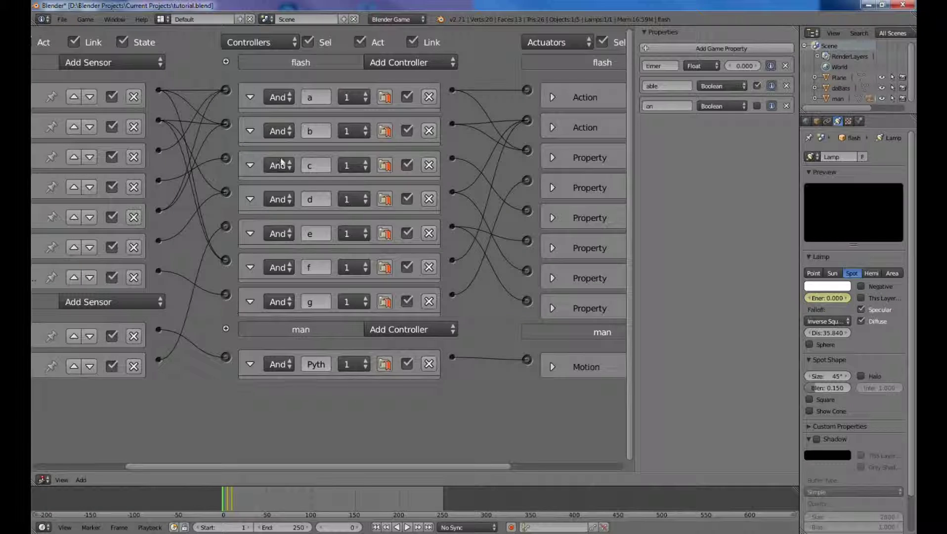
{"action": "scroll", "coordinate": [327, 222], "scroll_direction": "down", "scroll_amount": 2}
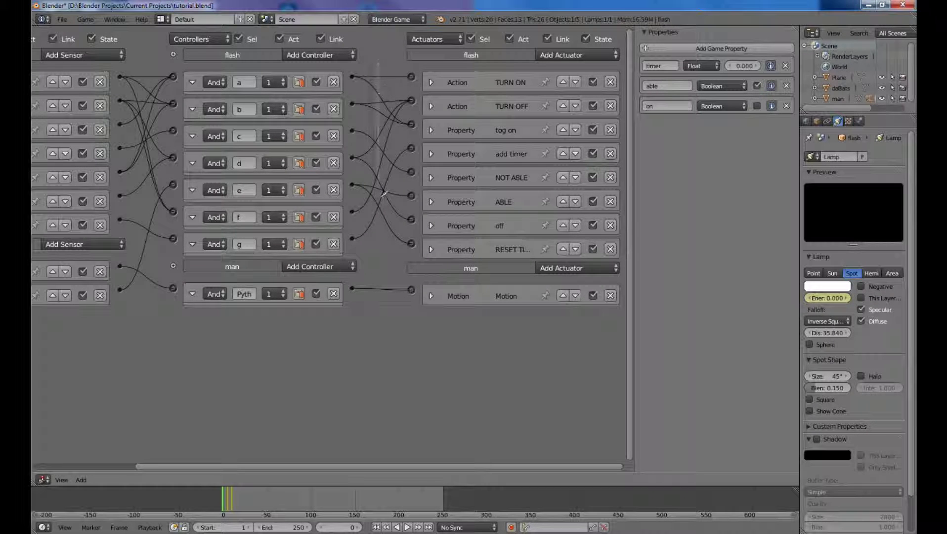
{"action": "mouse_move", "coordinate": [384, 193]}
{"action": "left_mouse_down", "text": "ctrl"}
{"action": "mouse_move", "coordinate": [389, 237]}
{"action": "mouse_move", "coordinate": [374, 172]}
{"action": "left_mouse_up", "text": "ctrl"}
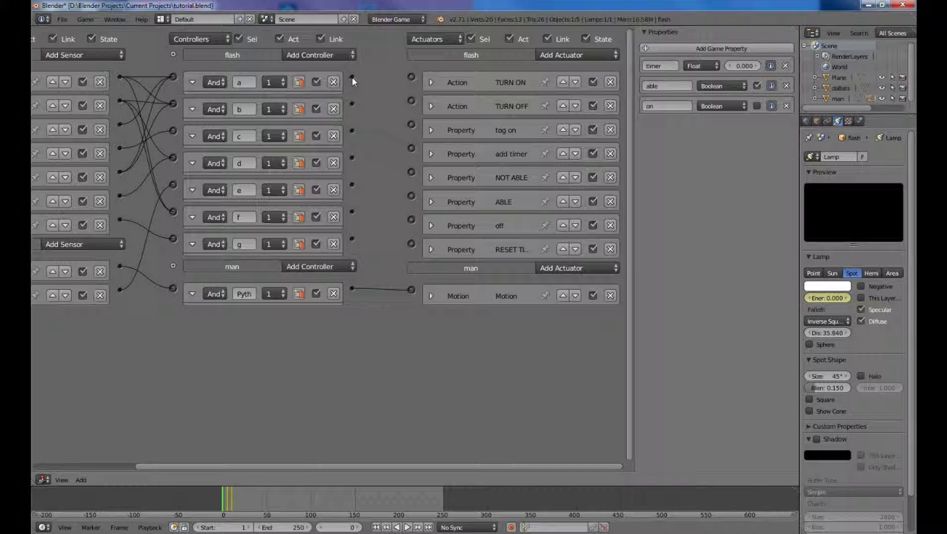
- Link controller a to TURN ON and tog on, b to TURN OFF and tog on, c to NOT ABLE
{"action": "left_click_drag", "start_coordinate": [398, 77], "coordinate": [411, 77]}
{"action": "left_click_drag", "start_coordinate": [350, 78], "coordinate": [410, 123]}
{"action": "left_click_drag", "start_coordinate": [351, 105], "coordinate": [412, 101]}
{"action": "left_click_drag", "start_coordinate": [409, 125], "coordinate": [411, 124]}
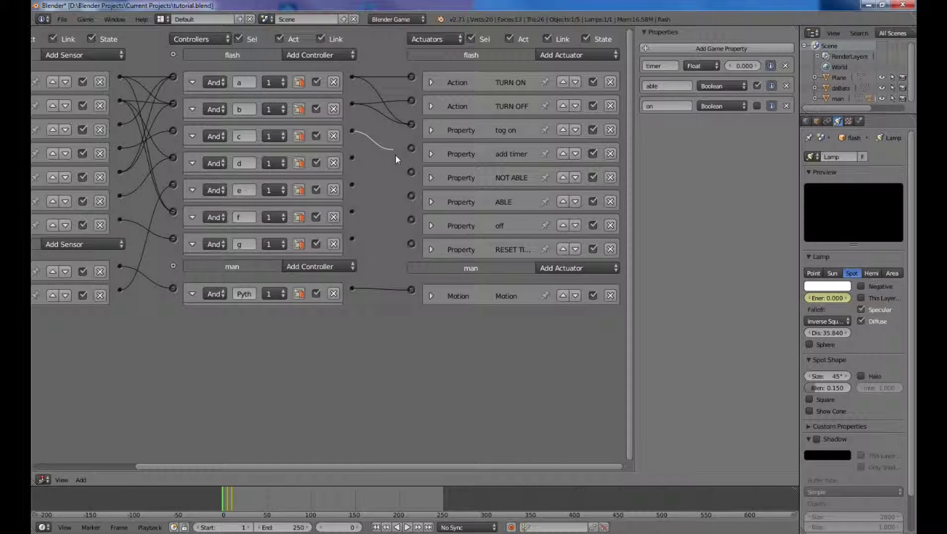
{"action": "left_click_drag", "start_coordinate": [395, 155], "coordinate": [411, 173]}
{"action": "scroll", "coordinate": [121, 178], "scroll_direction": "down", "scroll_amount": 2}
{"action": "scroll", "coordinate": [452, 145], "scroll_direction": "up", "scroll_amount": 2}
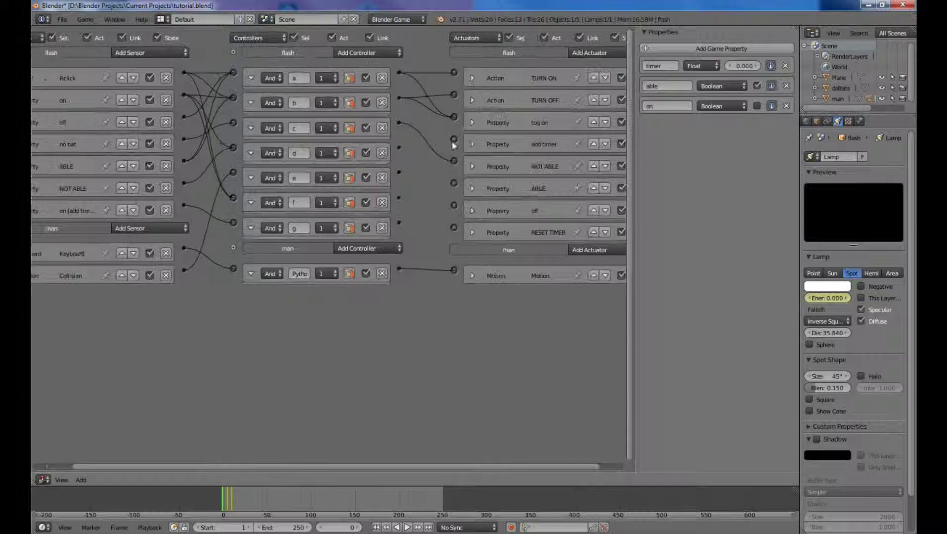
{"action": "scroll", "coordinate": [453, 145], "scroll_direction": "up", "scroll_amount": 1}
{"action": "scroll", "coordinate": [533, 191], "scroll_direction": "up", "scroll_amount": 1}
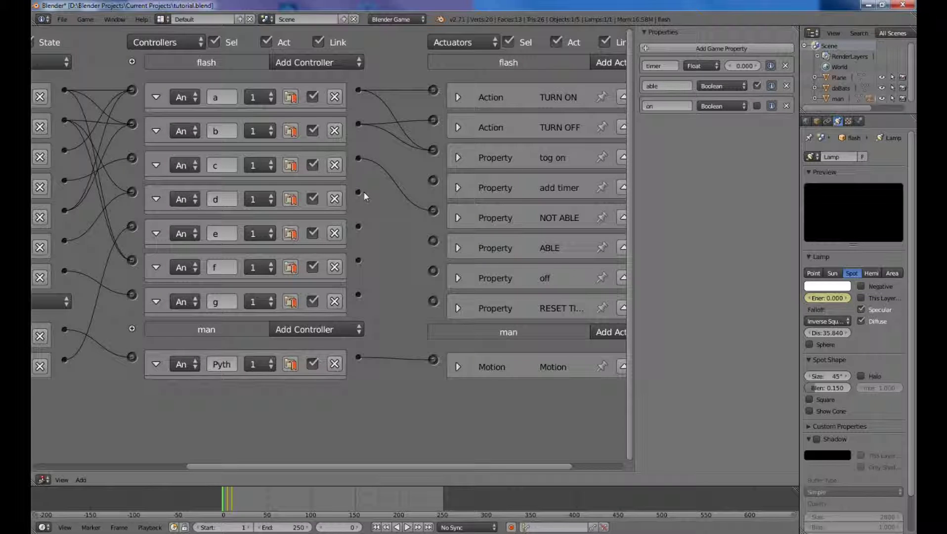
- Link d to TURN OFF and off, e to ABLE, f to TURN OFF, and cut e's RESET TIMER link
{"action": "left_click_drag", "start_coordinate": [360, 192], "coordinate": [439, 119]}
{"action": "left_click_drag", "start_coordinate": [358, 192], "coordinate": [434, 271]}
{"action": "left_click_drag", "start_coordinate": [359, 226], "coordinate": [433, 240]}
{"action": "left_click_drag", "start_coordinate": [358, 226], "coordinate": [433, 301]}
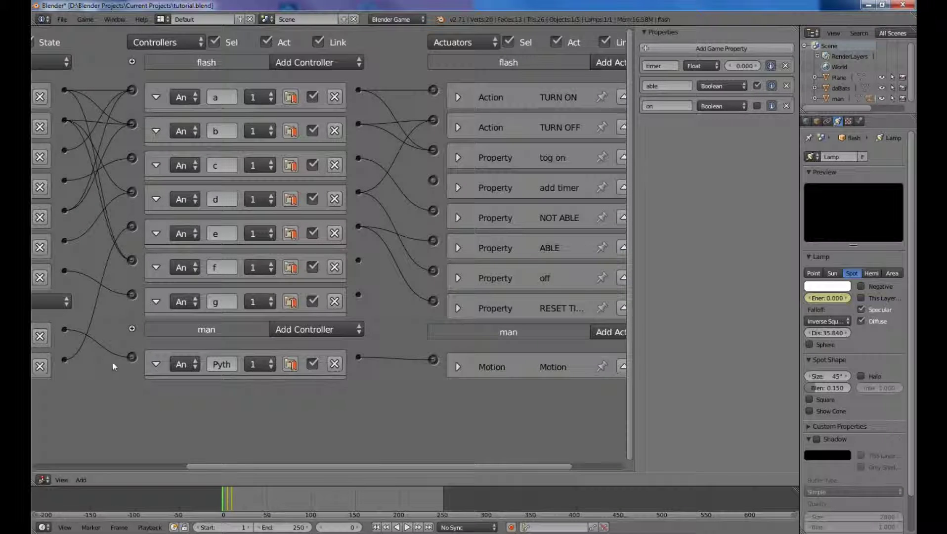
{"action": "scroll", "coordinate": [408, 362], "scroll_direction": "right", "scroll_amount": 2, "text": "ctrl"}
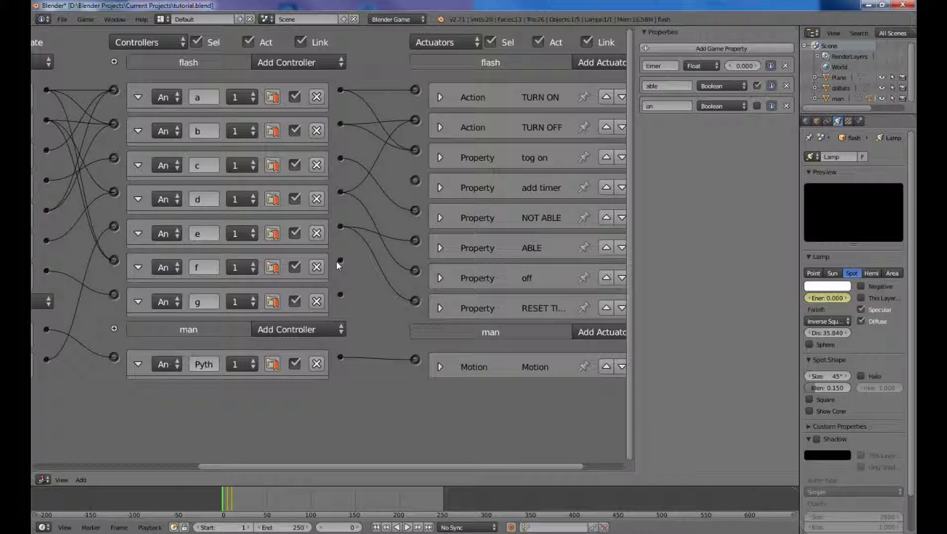
{"action": "mouse_move", "coordinate": [336, 261]}
{"action": "left_mouse_down"}
{"action": "mouse_move", "coordinate": [359, 243]}
{"action": "mouse_move", "coordinate": [415, 124]}
{"action": "left_mouse_up"}
{"action": "left_click_drag", "start_coordinate": [337, 295], "coordinate": [415, 181]}
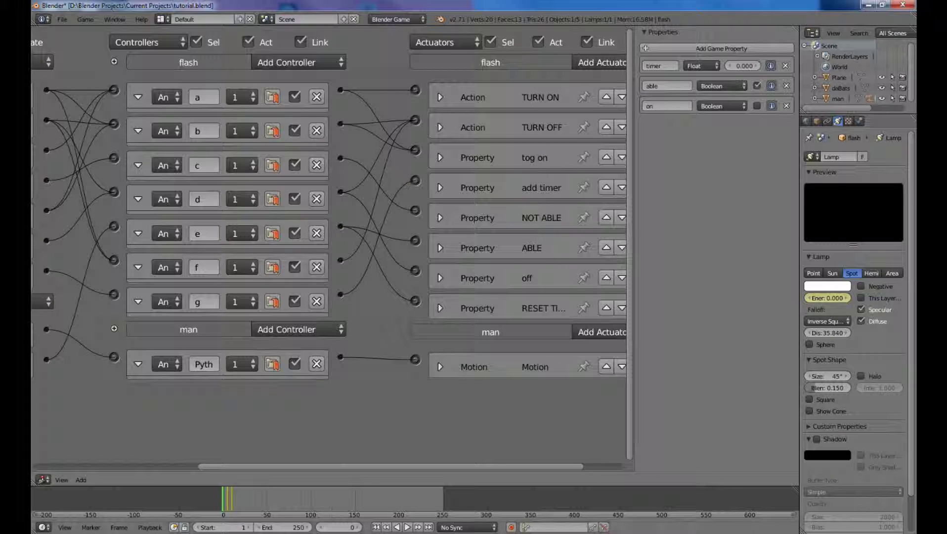
{"action": "middle_click_drag", "start_coordinate": [375, 437], "coordinate": [315, 437]}
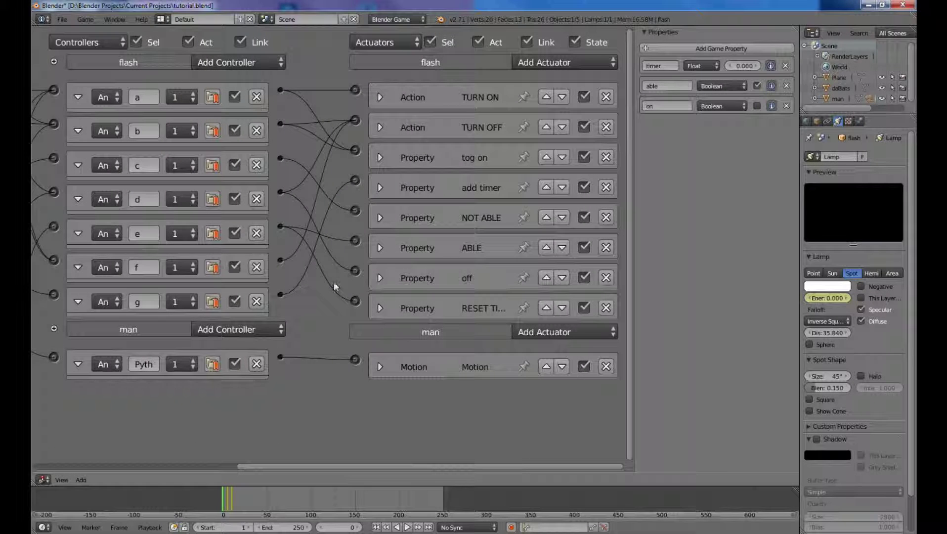
{"action": "mouse_move", "coordinate": [335, 287]}
{"action": "left_mouse_down", "text": "ctrl"}
{"action": "mouse_move", "coordinate": [340, 328]}
{"action": "mouse_move", "coordinate": [328, 410]}
{"action": "left_mouse_up", "text": "ctrl"}
- Expand the TURN ON actuator and keep LampAction playing from frame 0 to 5.10
{"action": "left_click", "coordinate": [380, 97]}
{"action": "scroll", "coordinate": [336, 143], "scroll_direction": "down", "scroll_amount": 2}
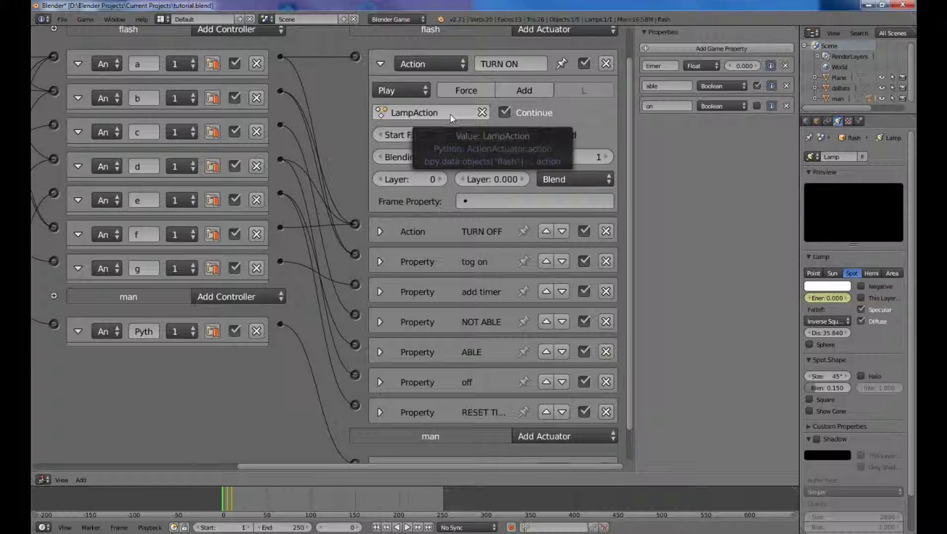
{"action": "left_click", "coordinate": [424, 111]}
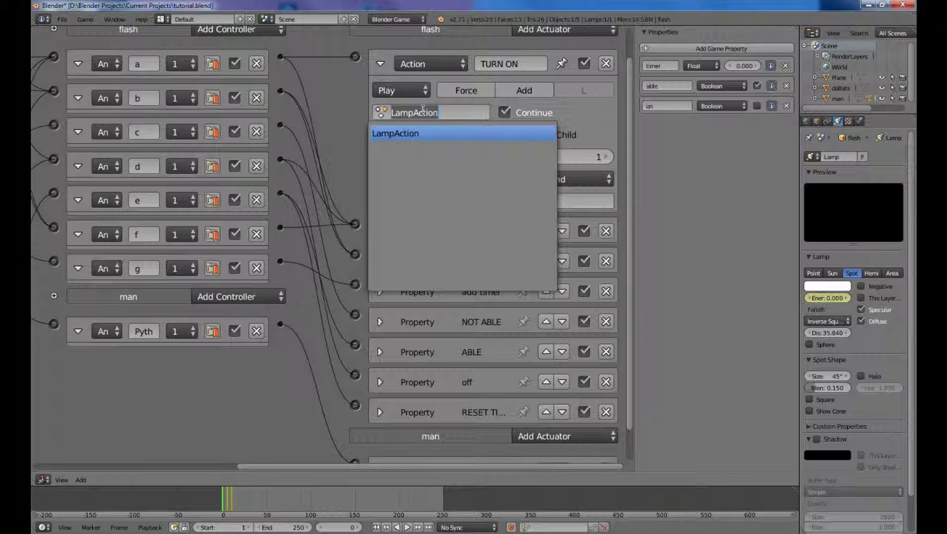
{"action": "left_click", "coordinate": [348, 109]}
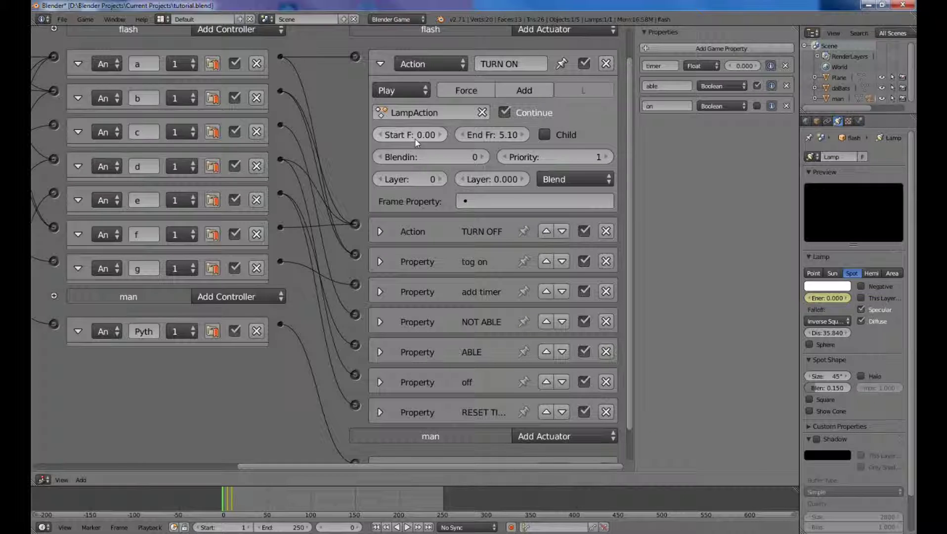
- Step the timeline from frame 3 to frame 5, where the lamp energy reaches 3.000
{"action": "left_click", "coordinate": [236, 501]}
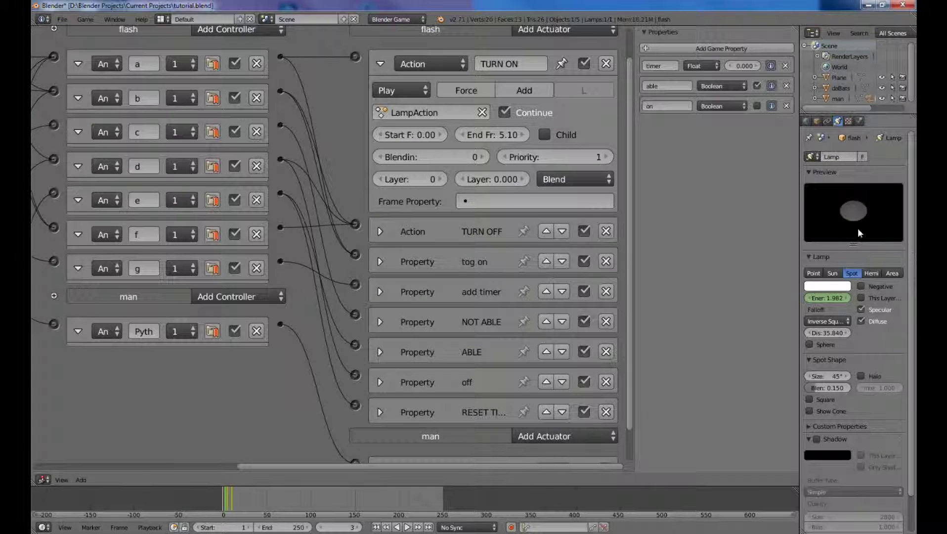
{"action": "key", "text": "Right"}
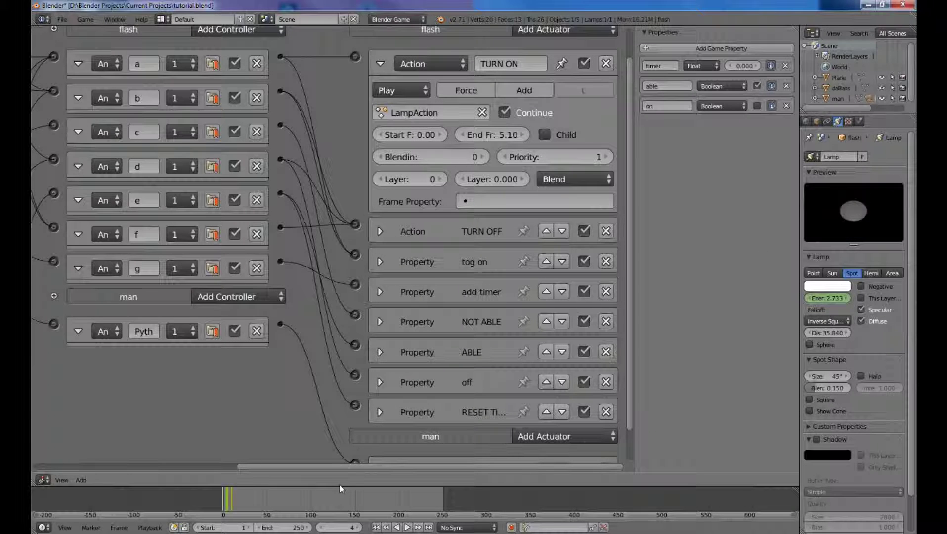
{"action": "key", "text": "Right"}
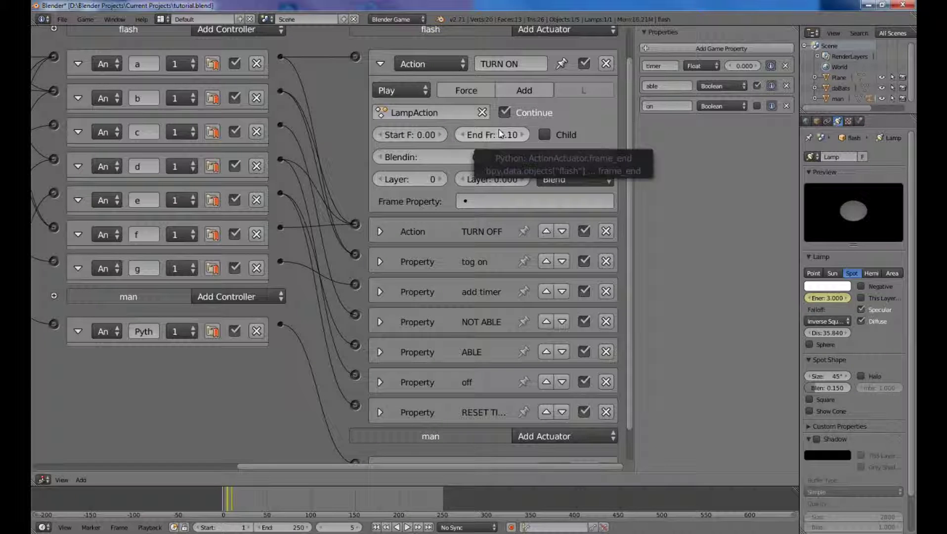
- Compare TURN ON's end frame at frames 4 and 5, then collapse the TURN ON actuator
{"action": "left_click_drag", "start_coordinate": [499, 130], "coordinate": [509, 135]}
{"action": "key", "text": "Left"}
{"action": "key", "text": "Right"}
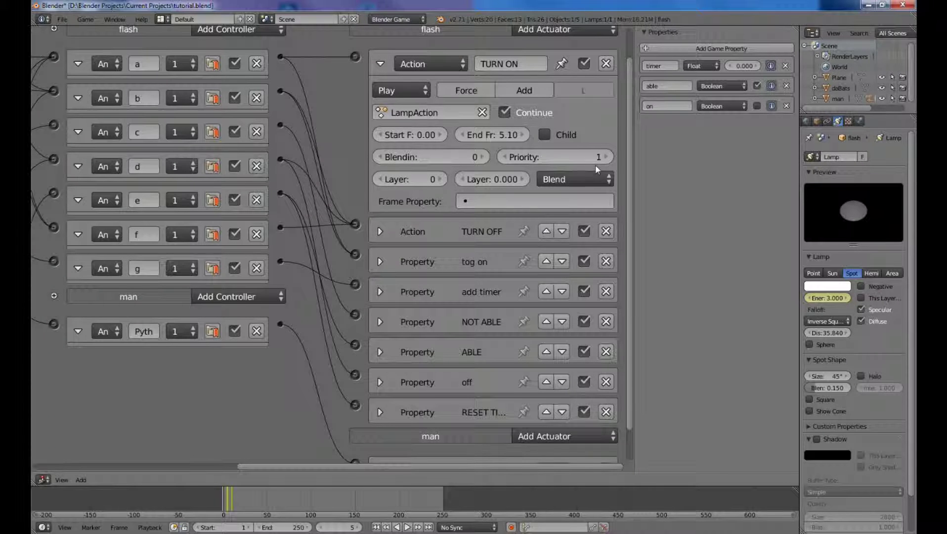
{"action": "left_click", "coordinate": [382, 64]}
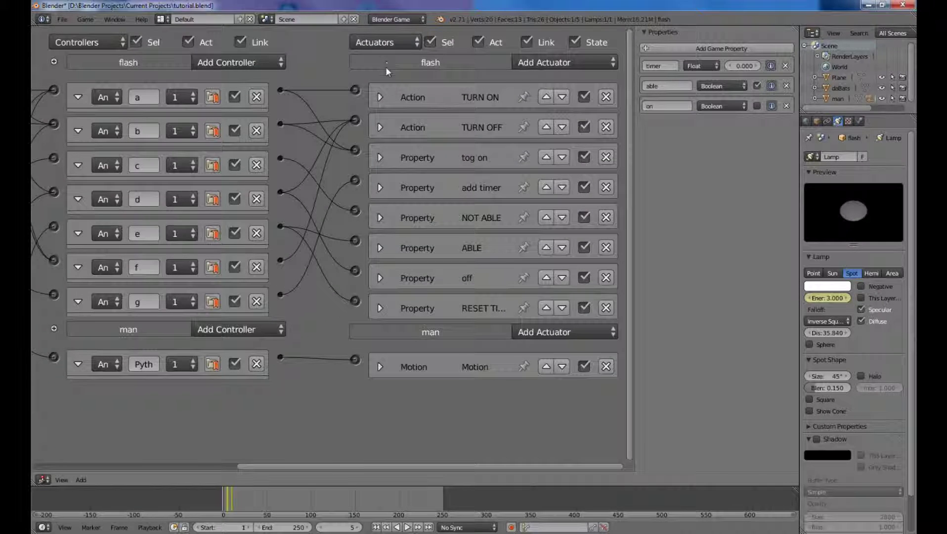
- Expand TURN OFF (LampAction, frames 5 to 10.10) and step to frame 9, where energy is 0.267
{"action": "left_click", "coordinate": [381, 128]}
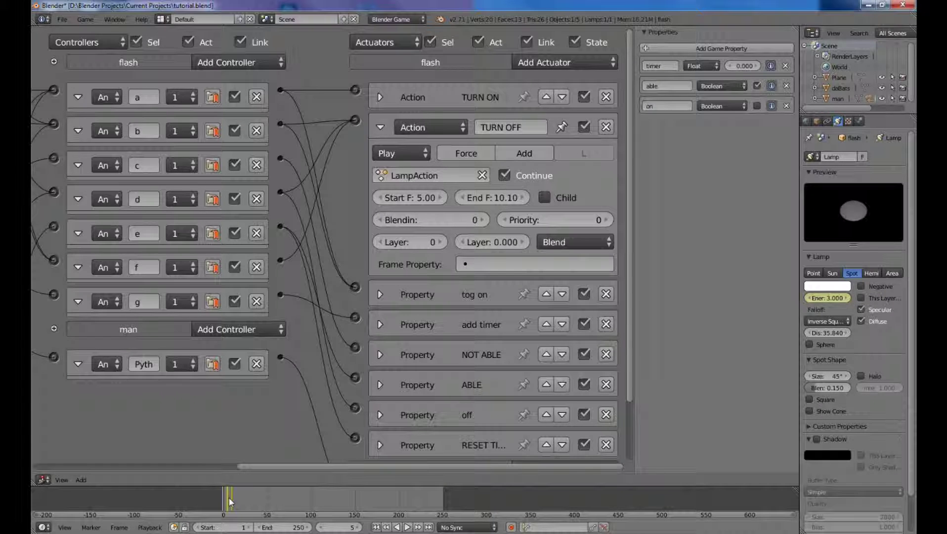
{"action": "left_click_drag", "start_coordinate": [230, 497], "coordinate": [232, 495]}
{"action": "key", "text": "shift+Left"}
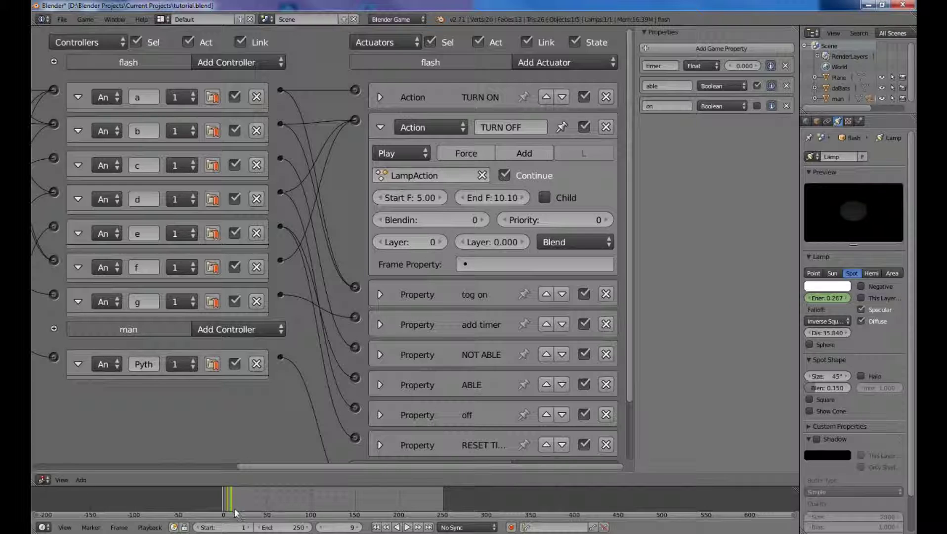
{"action": "key", "text": "Right"}
{"action": "key", "text": "Right"}
{"action": "key", "text": "Right"}
{"action": "key", "text": "Right"}
{"action": "key", "text": "Right"}
{"action": "key", "text": "Right"}
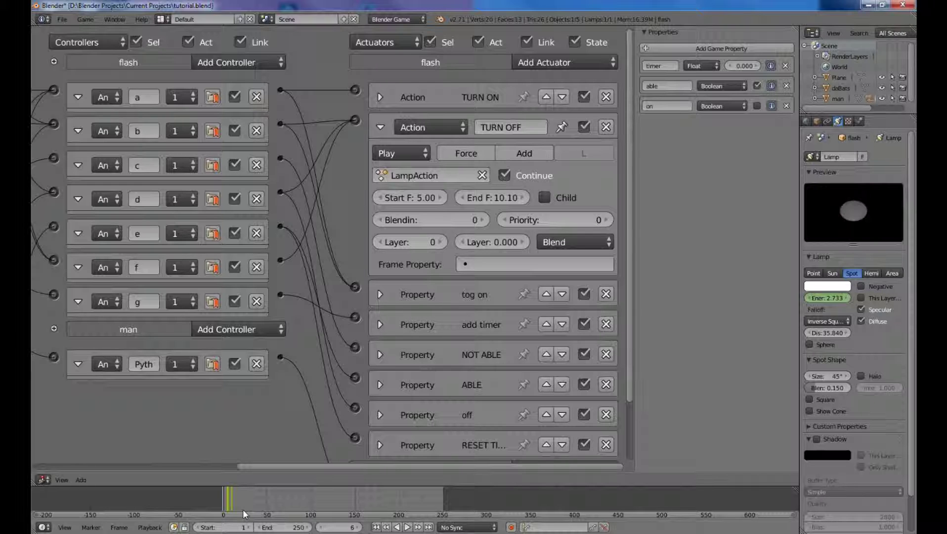
{"action": "key", "text": "Right"}
{"action": "key", "text": "Right"}
{"action": "key", "text": "Right"}
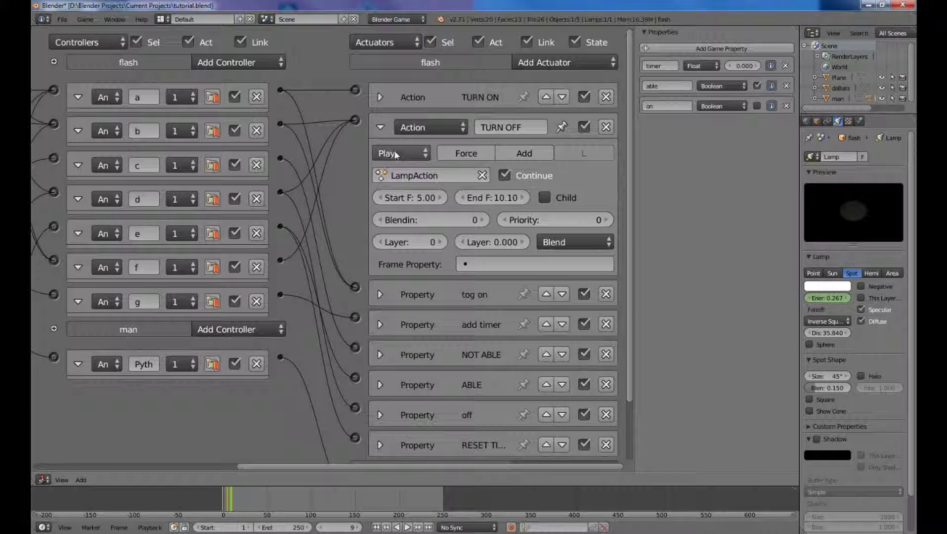
- Collapse TURN OFF, review tog on, then expand add timer, which adds .016667 to timer
{"action": "left_click", "coordinate": [379, 126]}
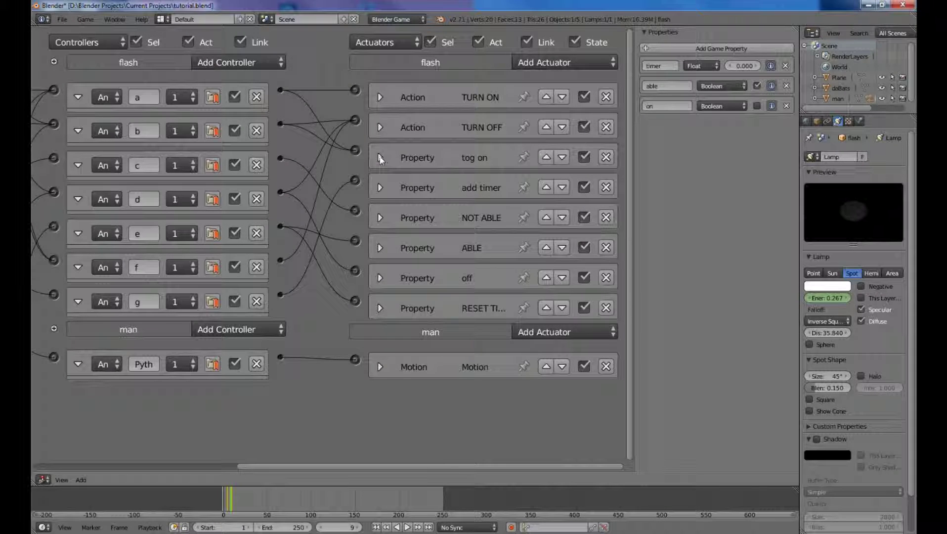
{"action": "left_click", "coordinate": [380, 158]}
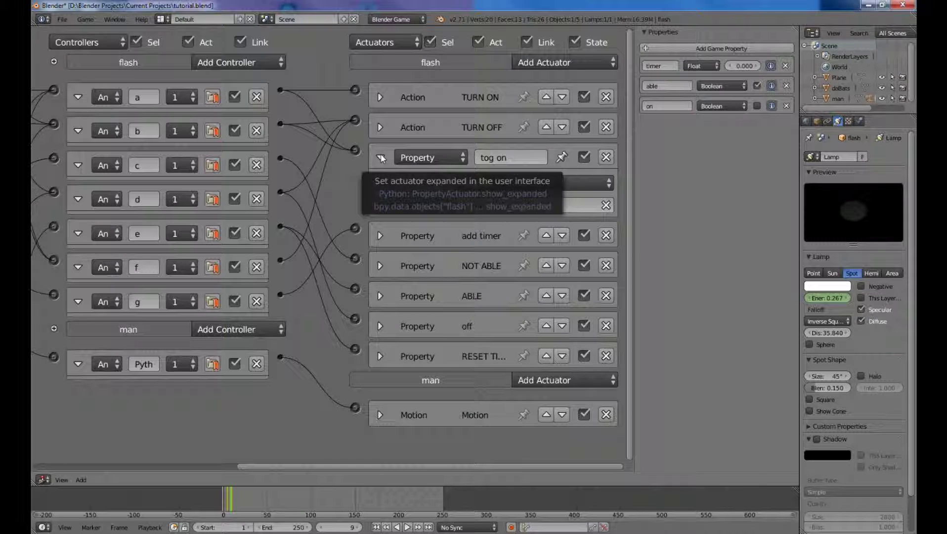
{"action": "left_click", "coordinate": [381, 158]}
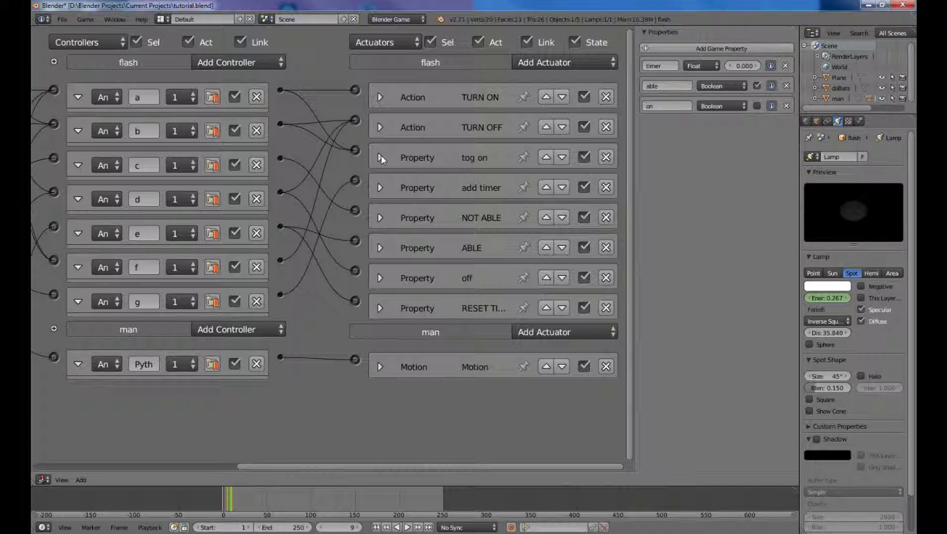
{"action": "left_click", "coordinate": [382, 187]}
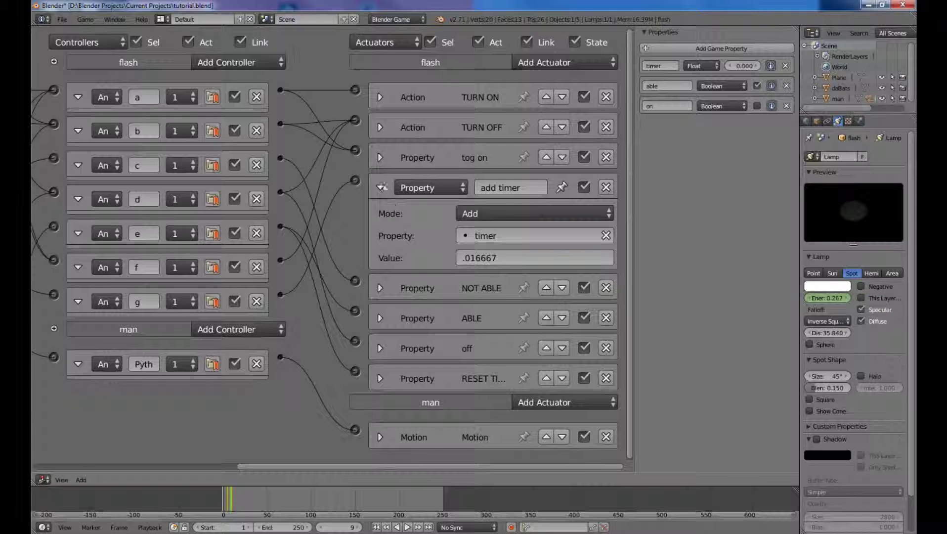
- Collapse add timer, review NOT ABLE, then check that ABLE assigns TRUE to able
{"action": "left_click", "coordinate": [379, 185]}
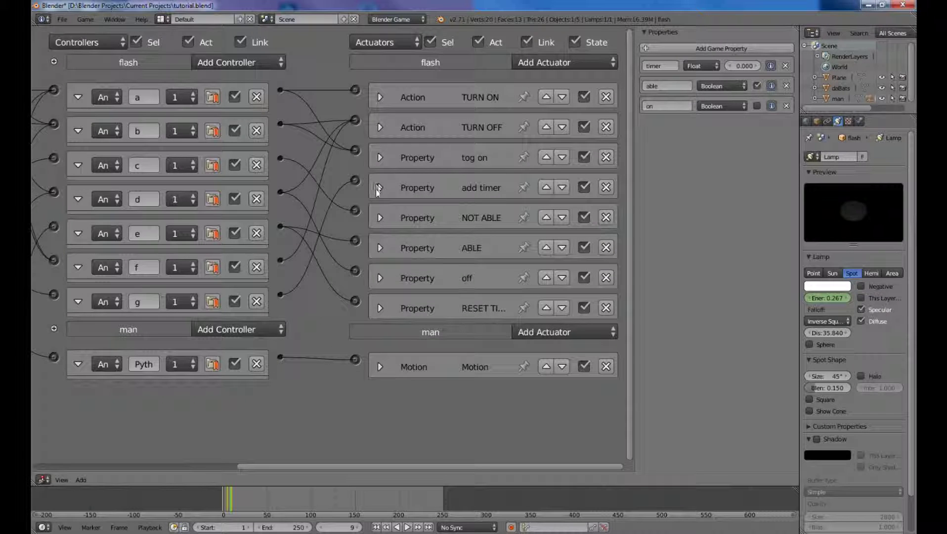
{"action": "left_click", "coordinate": [381, 219]}
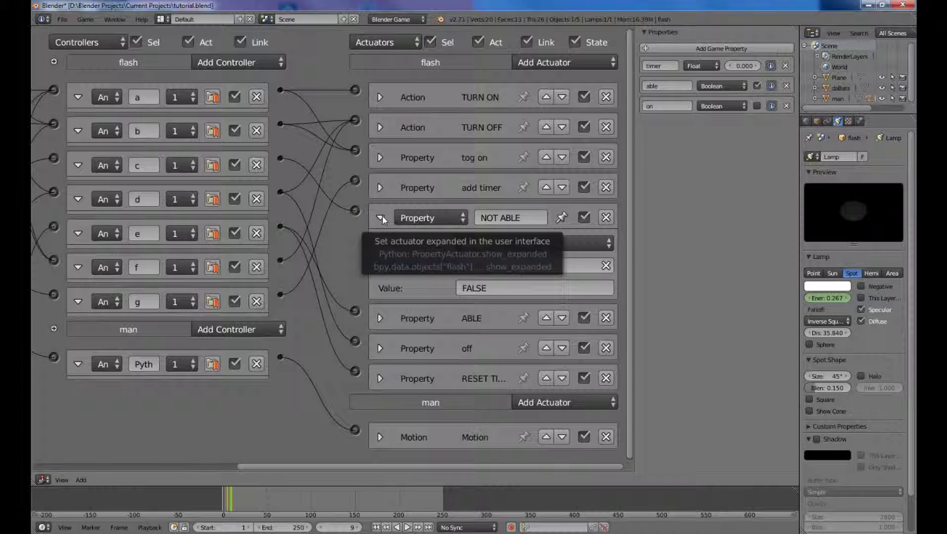
{"action": "left_click", "coordinate": [381, 217]}
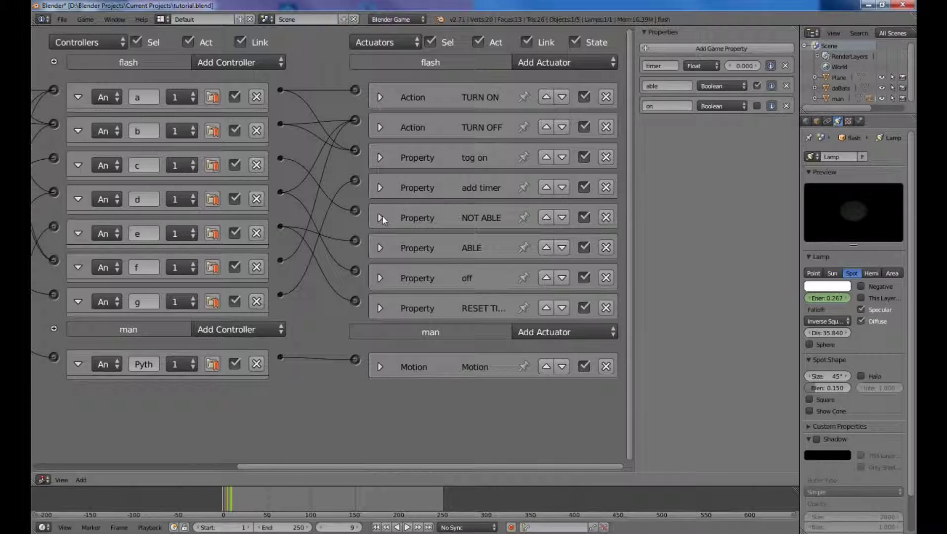
{"action": "left_click", "coordinate": [380, 248]}
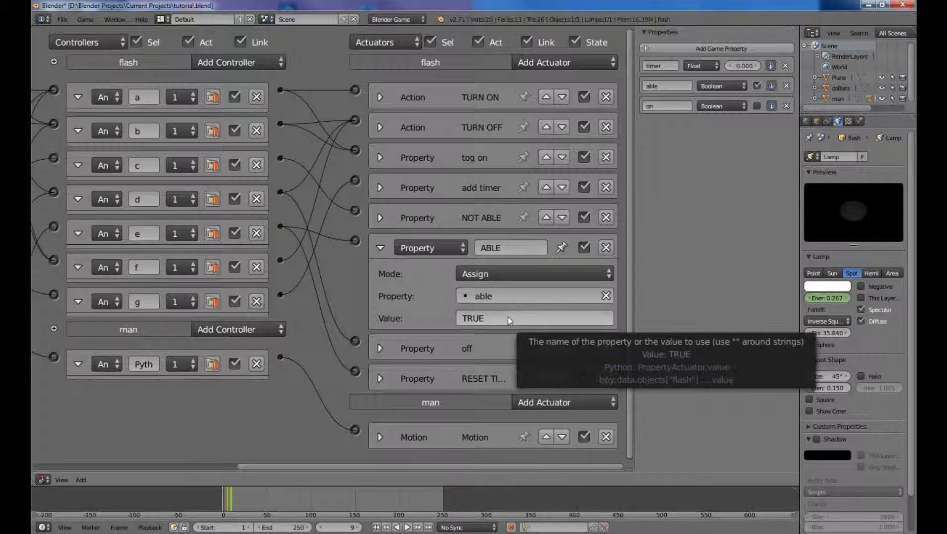
{"action": "left_click", "coordinate": [380, 248]}
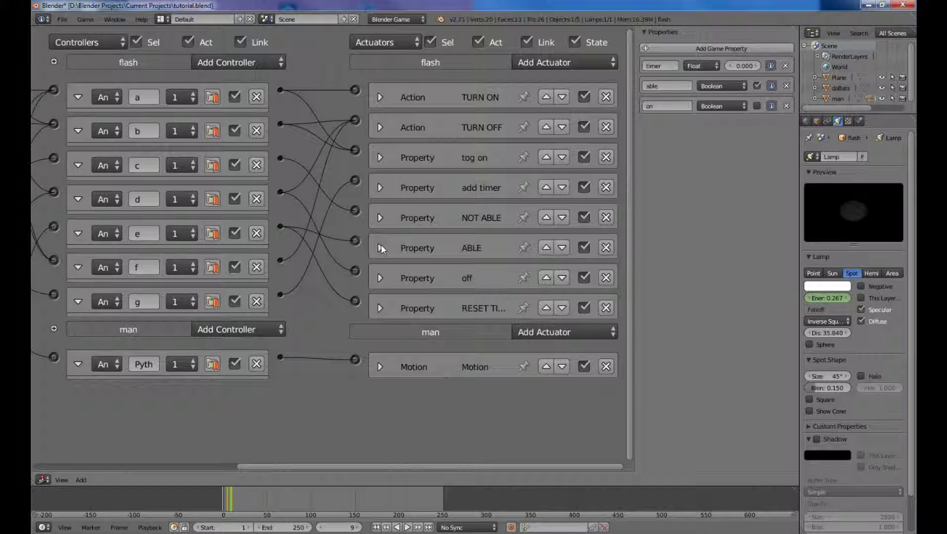
- Review the off actuator, then check that RESET TIMER assigns 0 to timer
{"action": "left_click", "coordinate": [380, 279]}
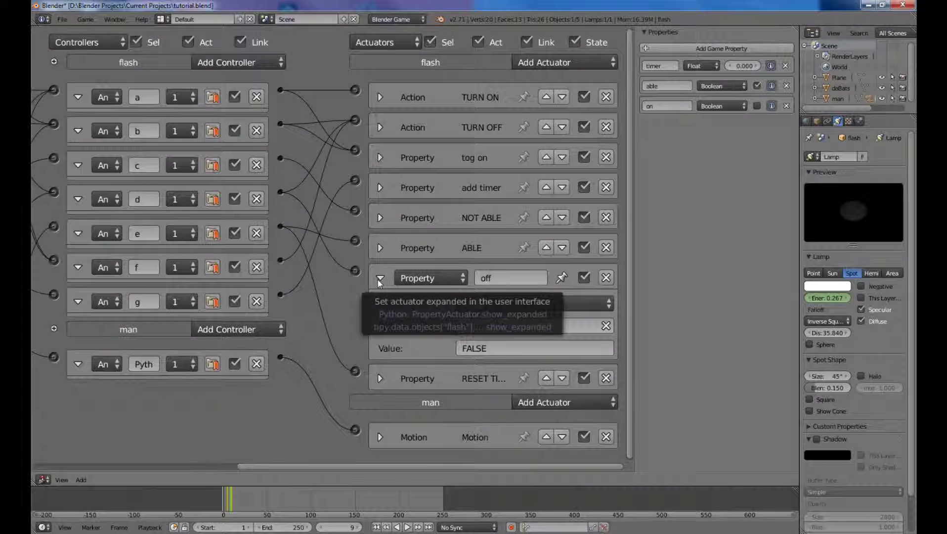
{"action": "left_click", "coordinate": [380, 280]}
{"action": "left_click", "coordinate": [380, 306]}
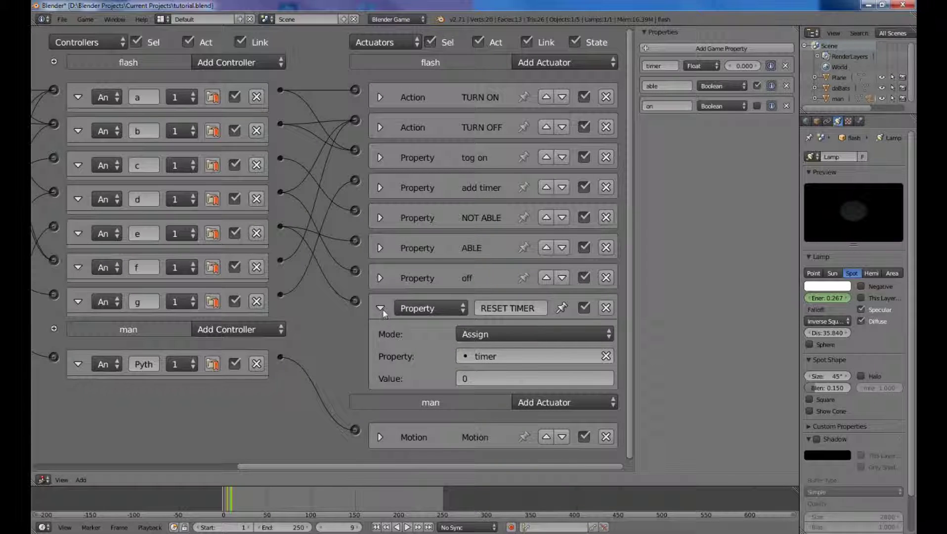
{"action": "left_click", "coordinate": [380, 308]}
- Pan the logic bricks toward the sensors, then return to the 3D View and zoom the viewport
{"action": "middle_click_drag", "start_coordinate": [344, 333], "coordinate": [453, 334]}
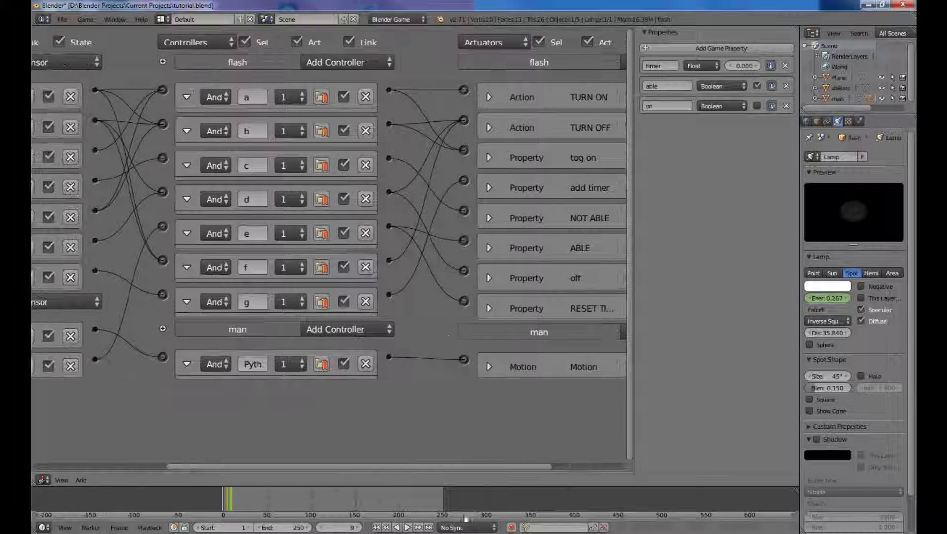
{"action": "mouse_move", "coordinate": [470, 533]}
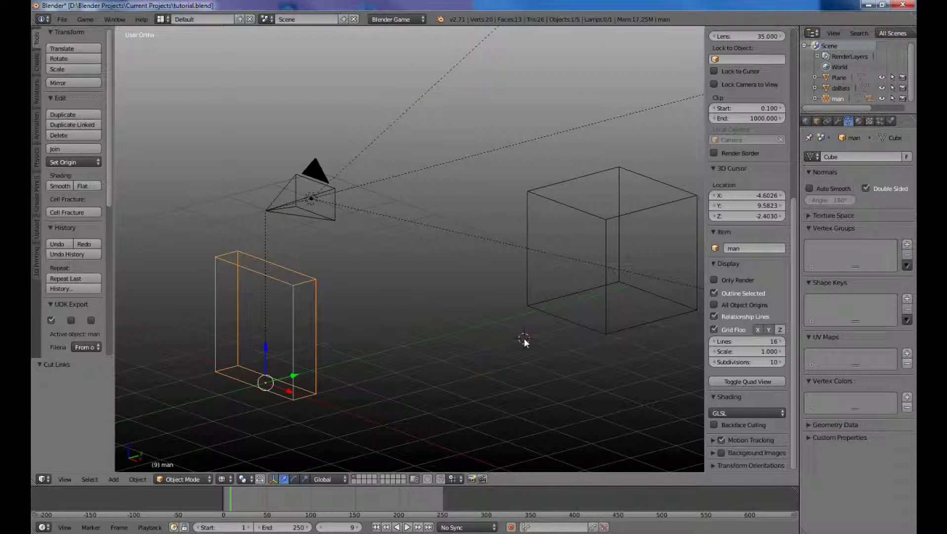
{"action": "scroll", "coordinate": [524, 338], "scroll_direction": "down", "scroll_amount": 3}
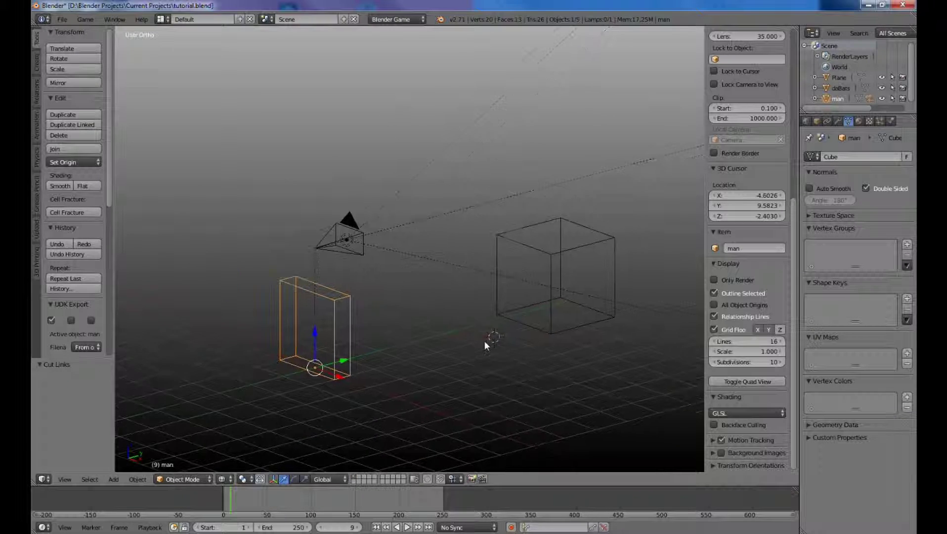
{"action": "scroll", "coordinate": [471, 319], "scroll_direction": "up", "scroll_amount": 3}
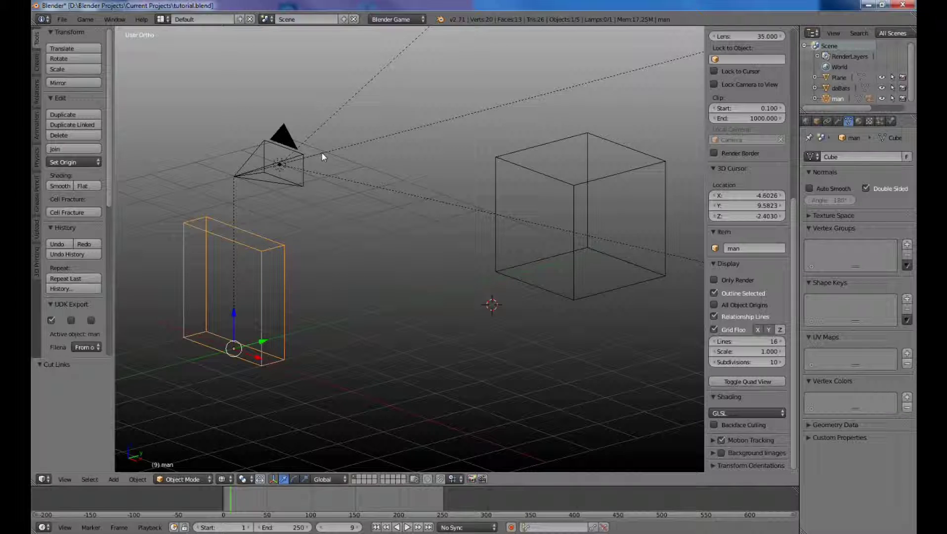
- Select daBats, confirm its Float game property hit at 0.000 in the Logic Editor, then return to 3D View
{"action": "right_click", "coordinate": [575, 192]}
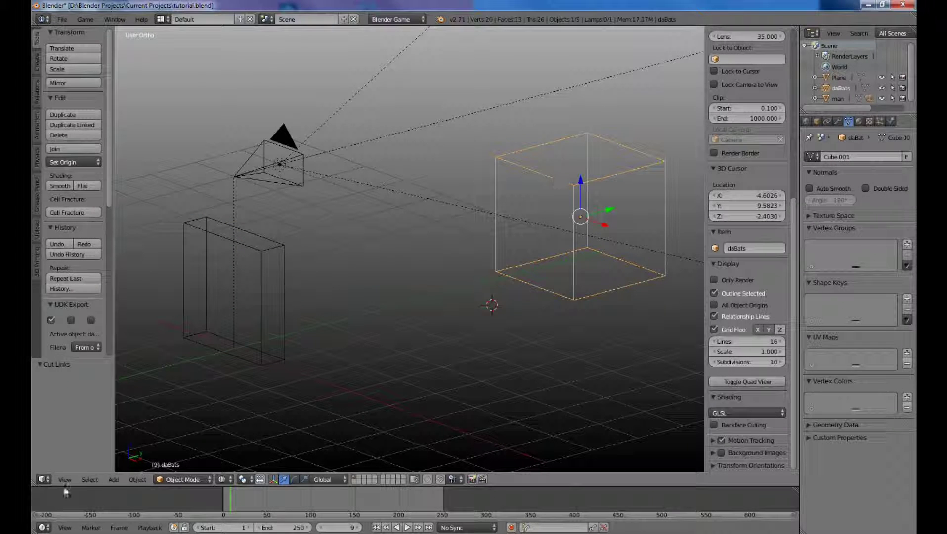
{"action": "left_click", "coordinate": [44, 479]}
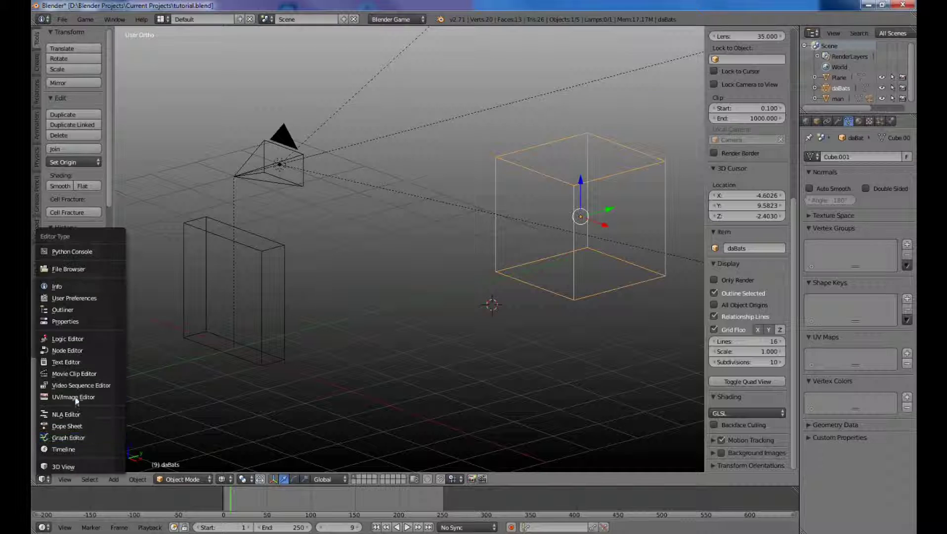
{"action": "left_click", "coordinate": [76, 351]}
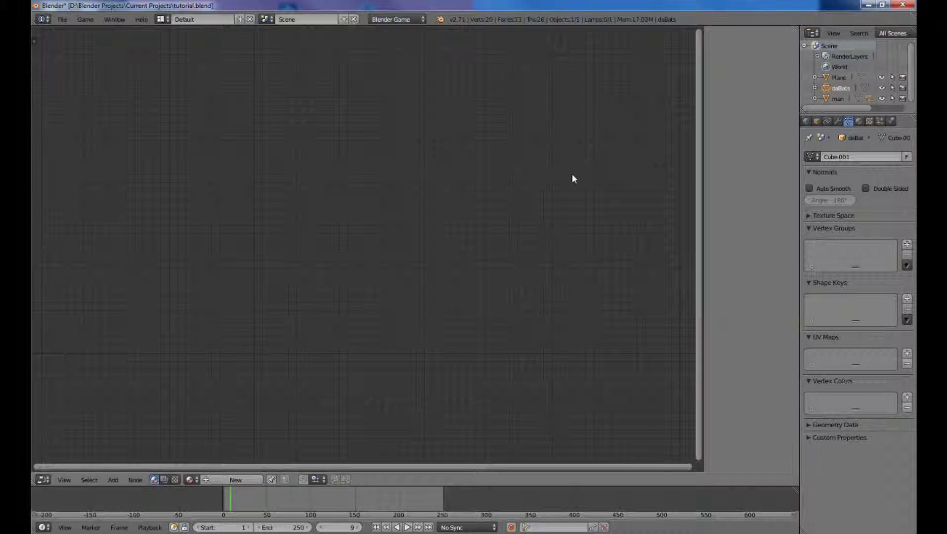
{"action": "left_click", "coordinate": [42, 479]}
{"action": "left_click", "coordinate": [80, 340]}
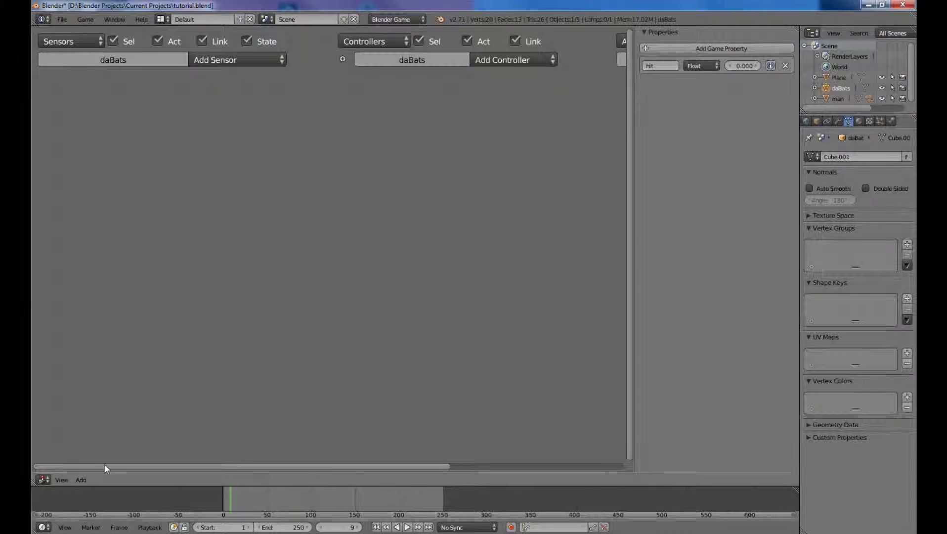
{"action": "left_click", "coordinate": [43, 480]}
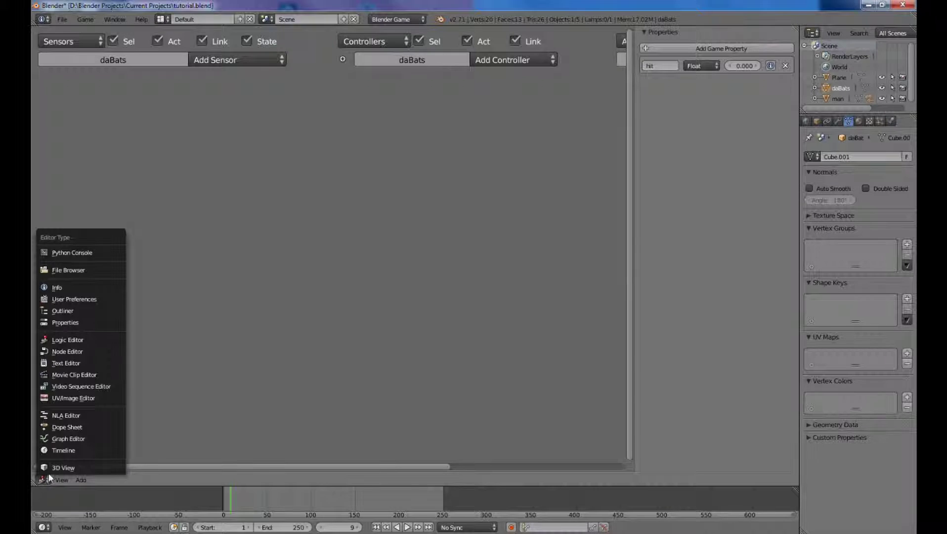
{"action": "left_click", "coordinate": [52, 467]}
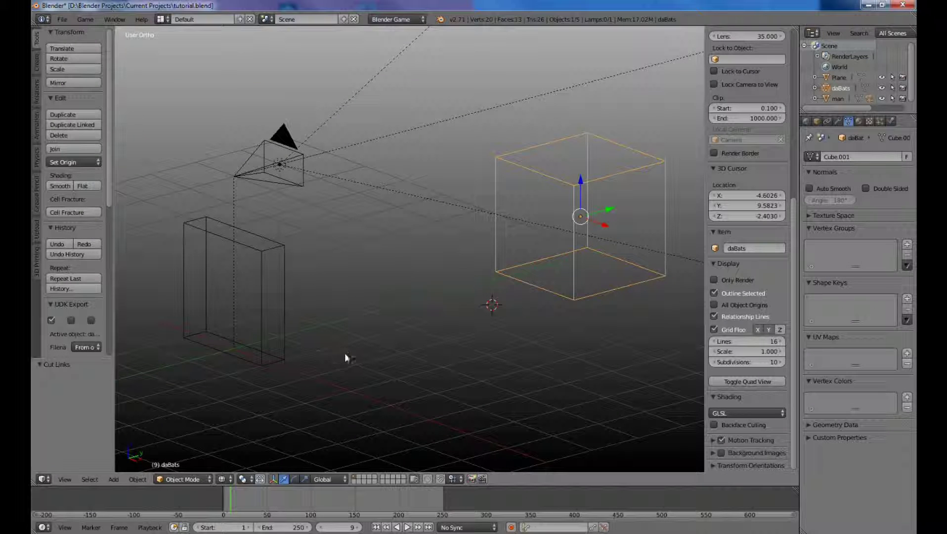
- Select the man box, then add the flash lamp to the selection before changing the editor type
{"action": "right_click", "coordinate": [278, 310]}
{"action": "right_click", "coordinate": [280, 305]}
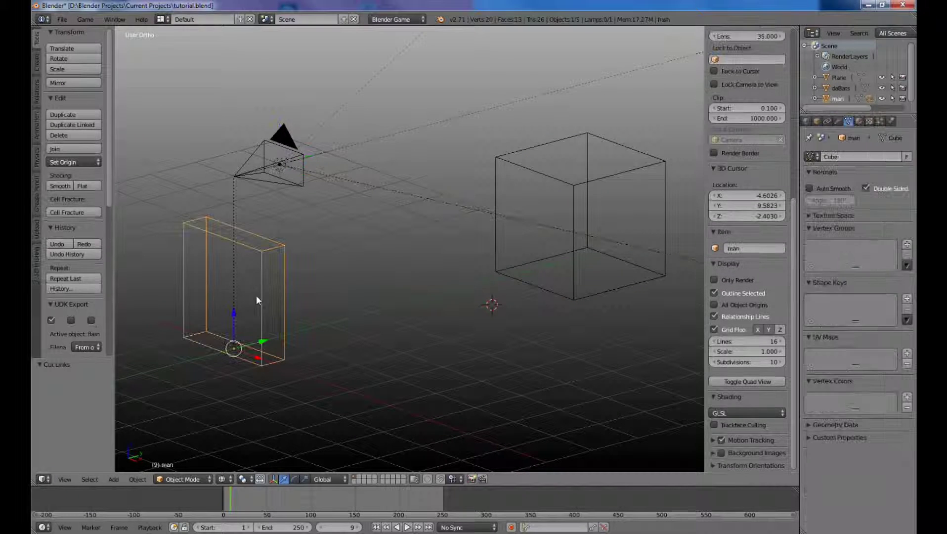
{"action": "scroll", "coordinate": [240, 296], "scroll_direction": "up", "scroll_amount": 1}
{"action": "scroll", "coordinate": [239, 296], "scroll_direction": "up", "scroll_amount": 1}
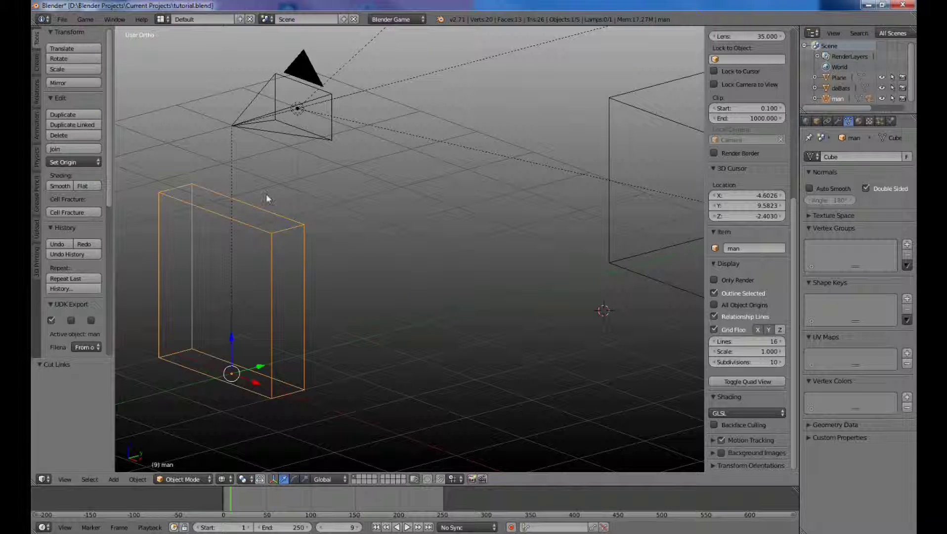
{"action": "right_click", "coordinate": [298, 109], "text": "shift"}
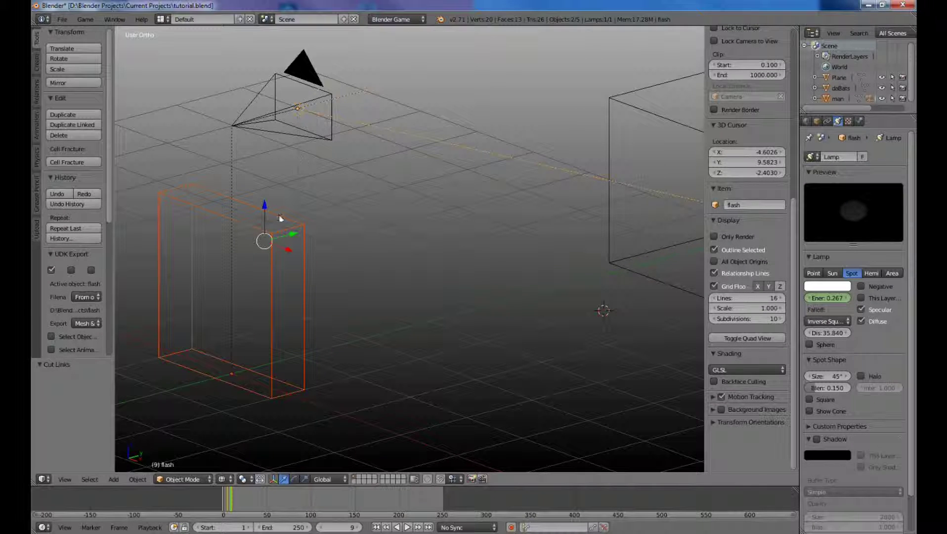
{"action": "left_click", "coordinate": [42, 478]}
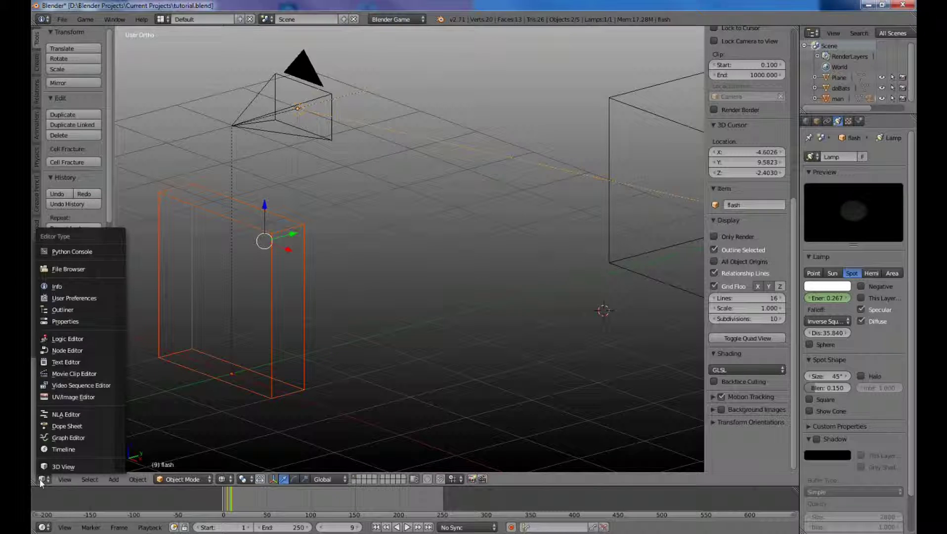
- In the Logic Editor, wire the man's hit-filtered Collision sensor into the flashlight's controller e
{"action": "left_click", "coordinate": [68, 340]}
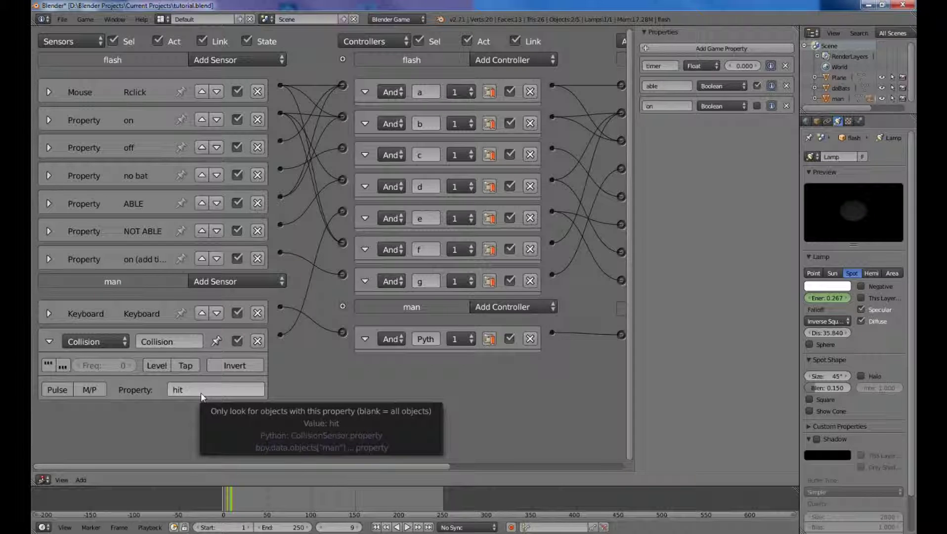
{"action": "left_click_drag", "start_coordinate": [280, 334], "coordinate": [319, 197]}
{"action": "scroll", "coordinate": [344, 218], "scroll_direction": "down", "scroll_amount": 2}
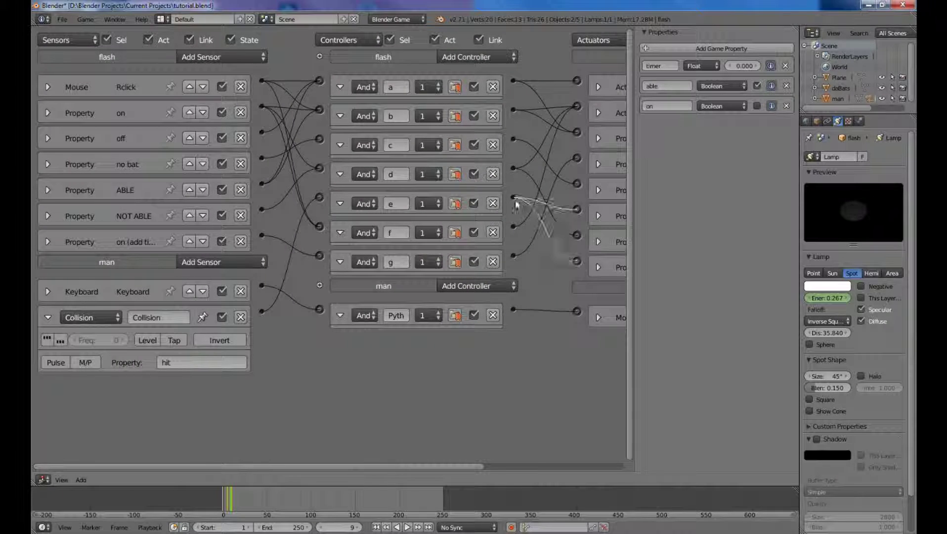
{"action": "scroll", "coordinate": [156, 414], "scroll_direction": "right", "scroll_amount": 3, "text": "ctrl"}
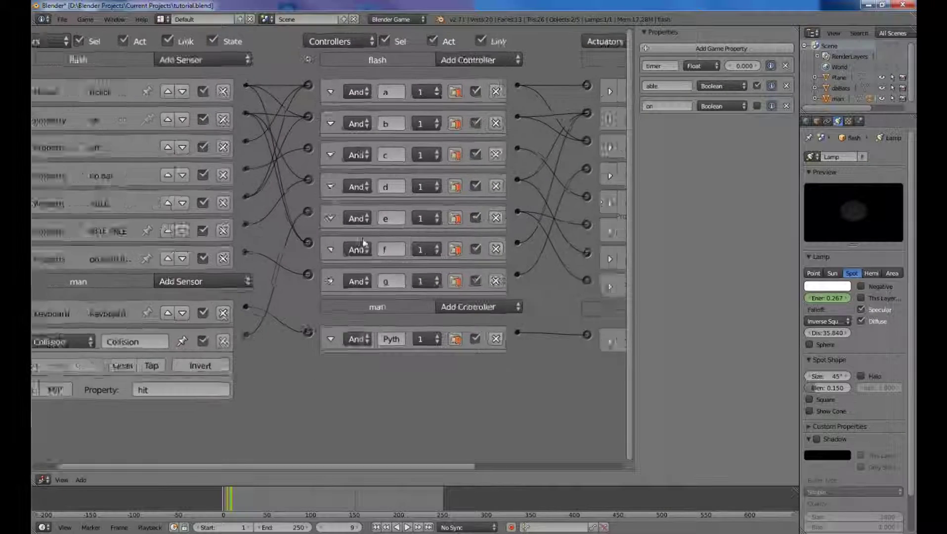
{"action": "scroll", "coordinate": [155, 413], "scroll_direction": "down", "scroll_amount": 2}
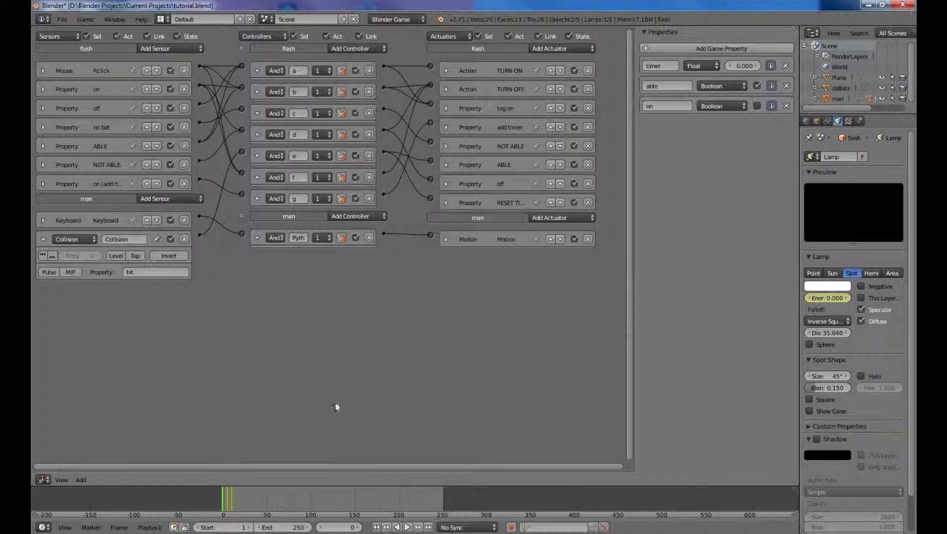
{"action": "scroll", "coordinate": [319, 392], "scroll_direction": "up", "scroll_amount": 2}
{"action": "scroll", "coordinate": [318, 392], "scroll_direction": "down", "scroll_amount": 2}
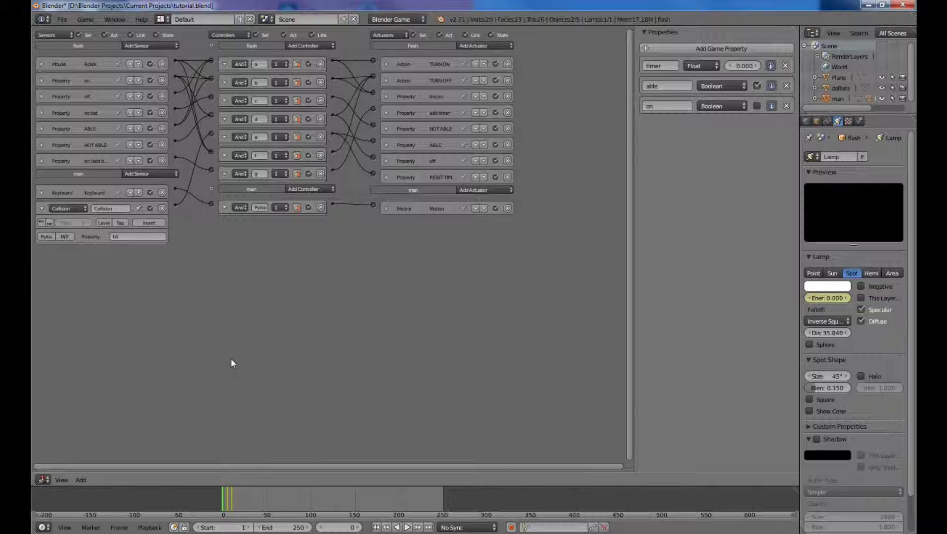
{"action": "scroll", "coordinate": [231, 358], "scroll_direction": "up", "scroll_amount": 1}
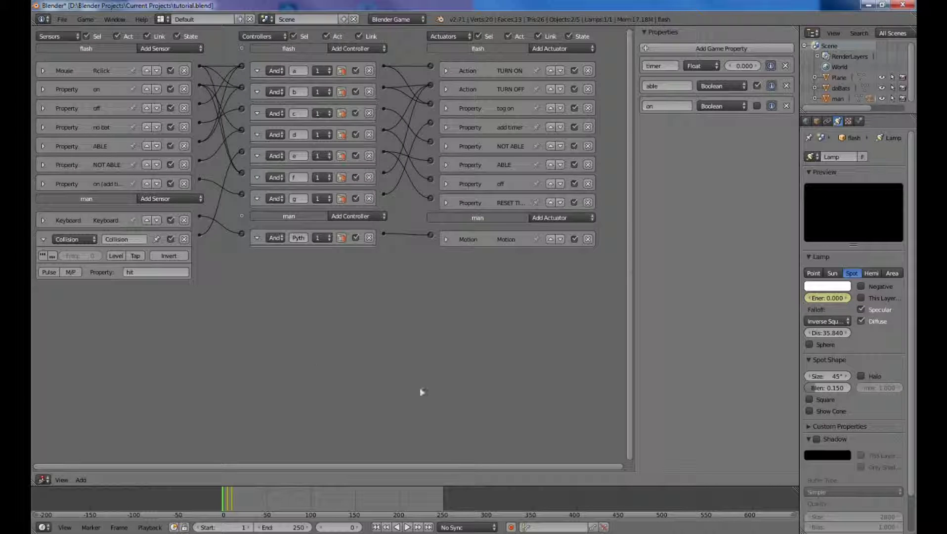